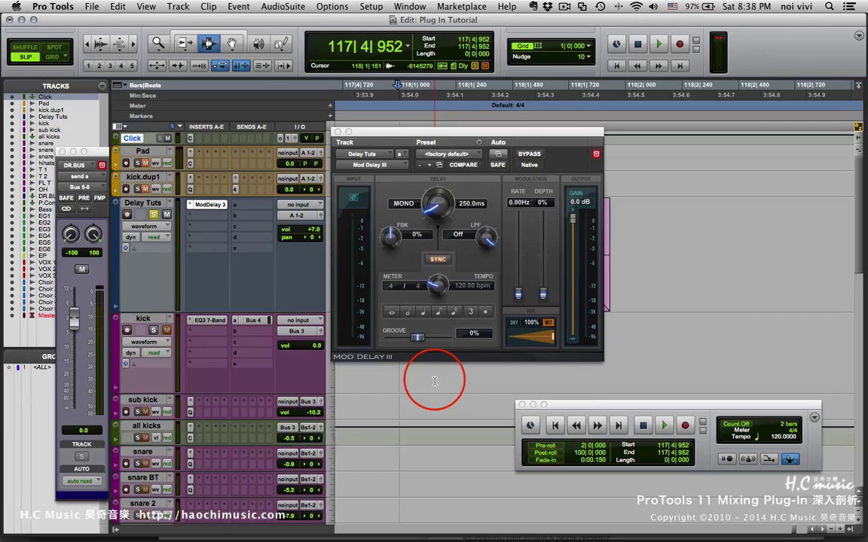
- Review the Delay plug-ins available for the Delay Tuts track's first insert, keeping Mod Delay III (mono) selected
{"action": "left_click_drag", "start_coordinate": [382, 136], "coordinate": [390, 167]}
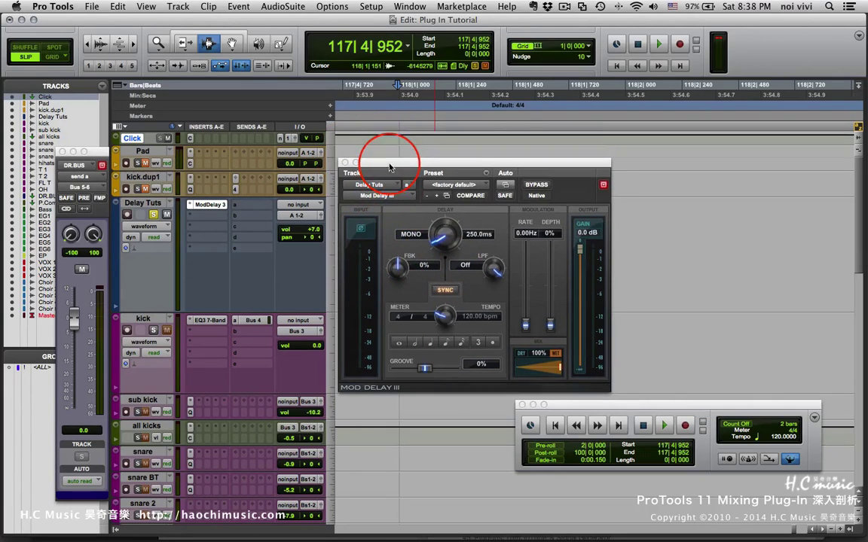
{"action": "left_click_drag", "start_coordinate": [191, 208], "coordinate": [307, 252]}
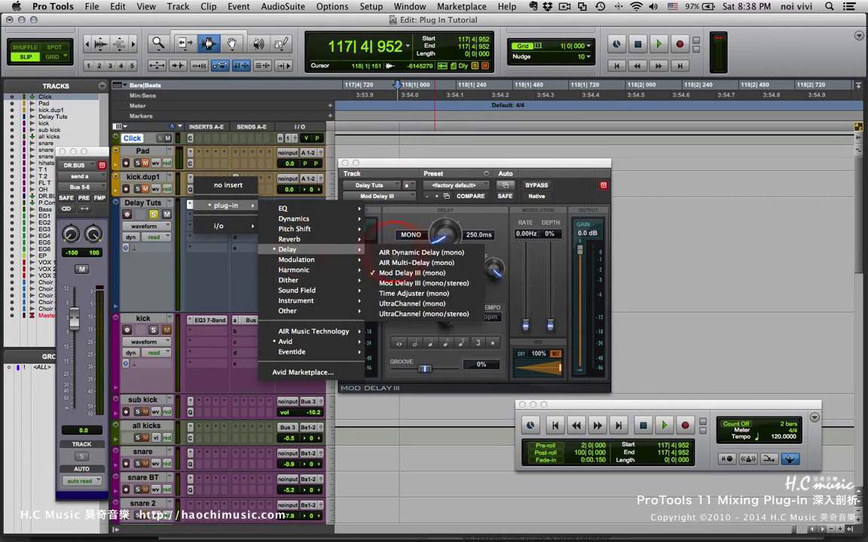
{"action": "left_click_drag", "start_coordinate": [388, 230], "coordinate": [425, 278]}
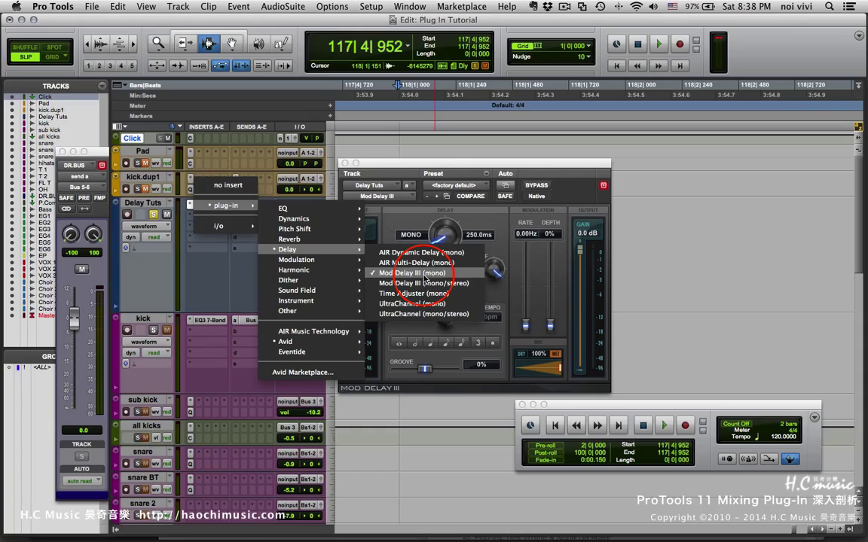
{"action": "left_click_drag", "start_coordinate": [426, 277], "coordinate": [408, 278]}
{"action": "left_click_drag", "start_coordinate": [487, 166], "coordinate": [476, 128]}
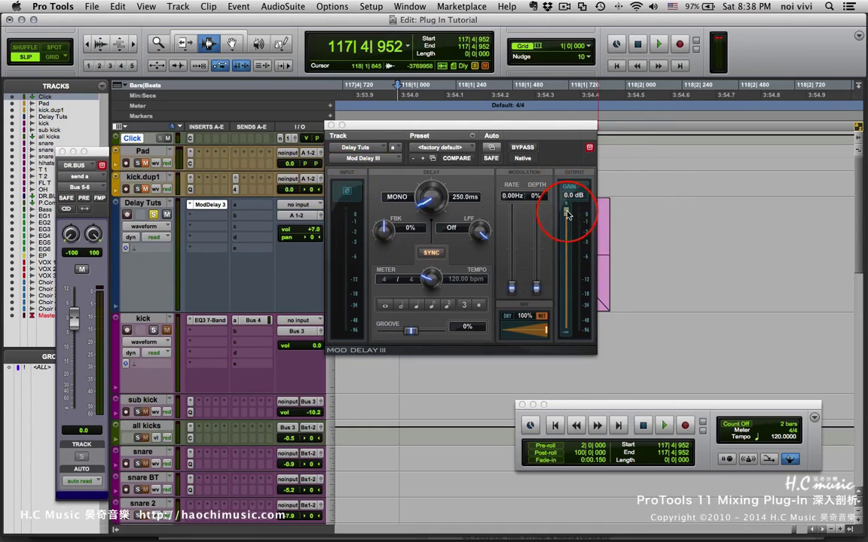
{"action": "mouse_move", "coordinate": [566, 215]}
{"action": "left_mouse_down"}
{"action": "mouse_move", "coordinate": [568, 241]}
{"action": "mouse_move", "coordinate": [568, 207]}
{"action": "left_mouse_up"}
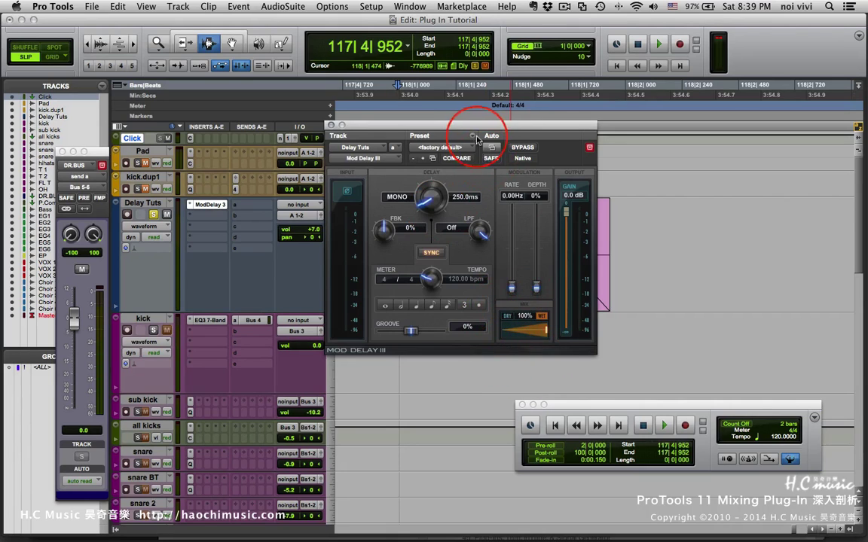
- Move the Mod Delay III window clear of the Delay Tuts clip and play the delayed hit twice
{"action": "left_click_drag", "start_coordinate": [473, 129], "coordinate": [617, 128]}
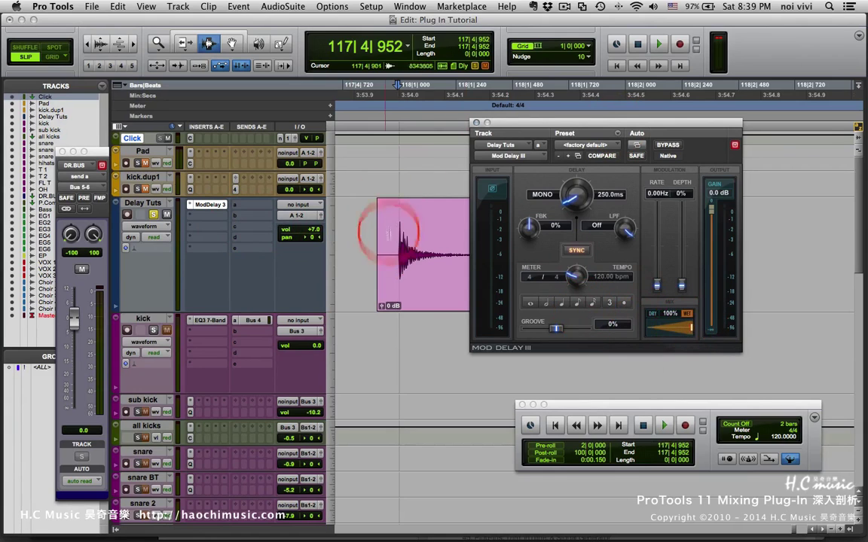
{"action": "left_click_drag", "start_coordinate": [570, 131], "coordinate": [628, 26]}
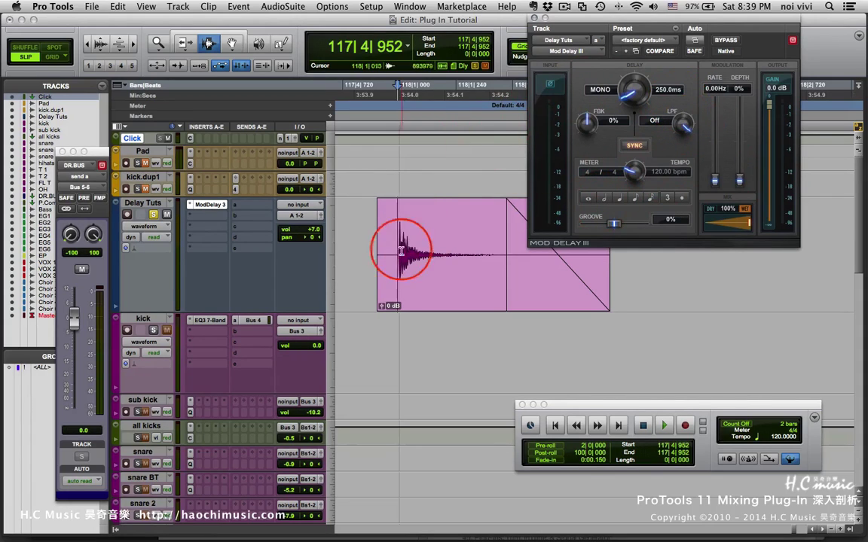
{"action": "key", "text": "space"}
{"action": "key", "text": "space"}
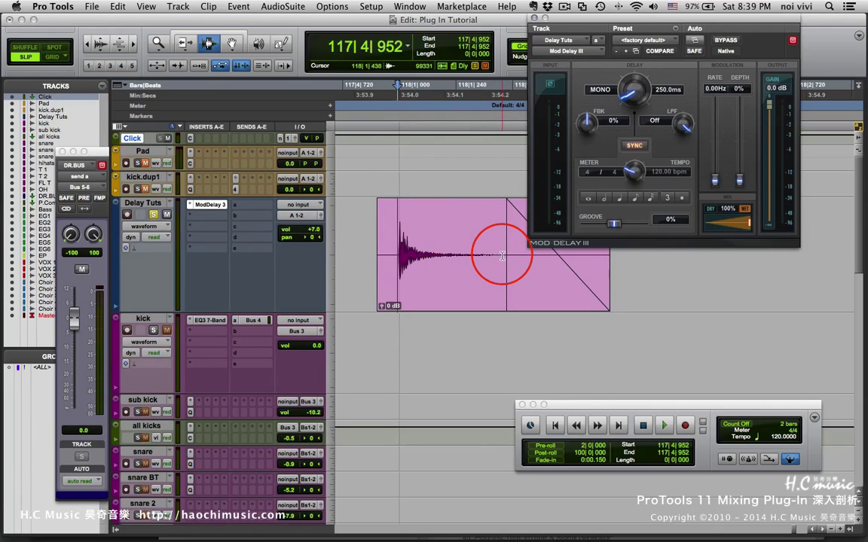
{"action": "key", "text": "space"}
{"action": "key", "text": "space"}
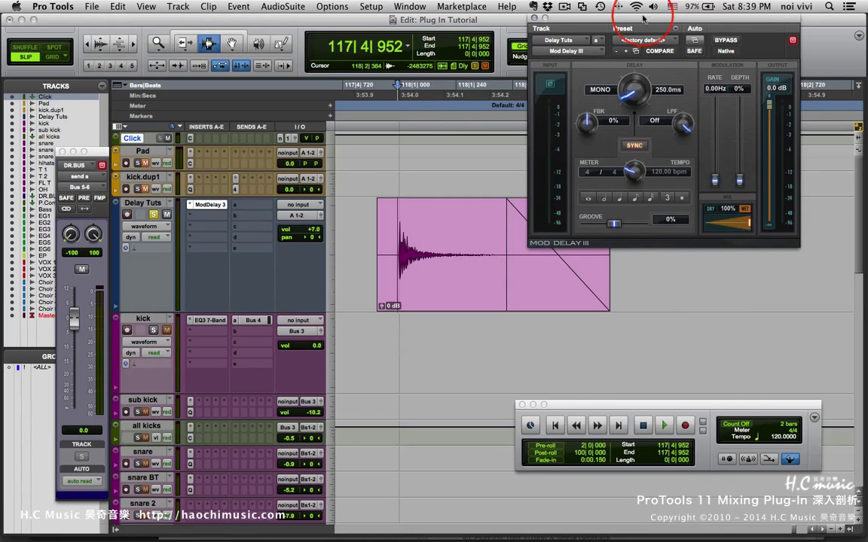
- Set the Mod Delay III mix to 50% and place the plug-in window beneath the Delay Tuts waveform
{"action": "left_click_drag", "start_coordinate": [642, 18], "coordinate": [512, 152]}
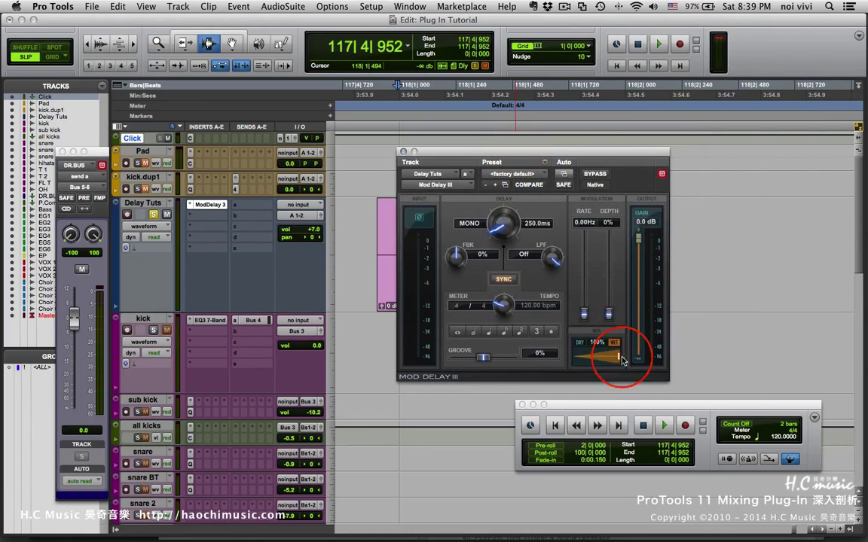
{"action": "left_click_drag", "start_coordinate": [622, 361], "coordinate": [601, 360]}
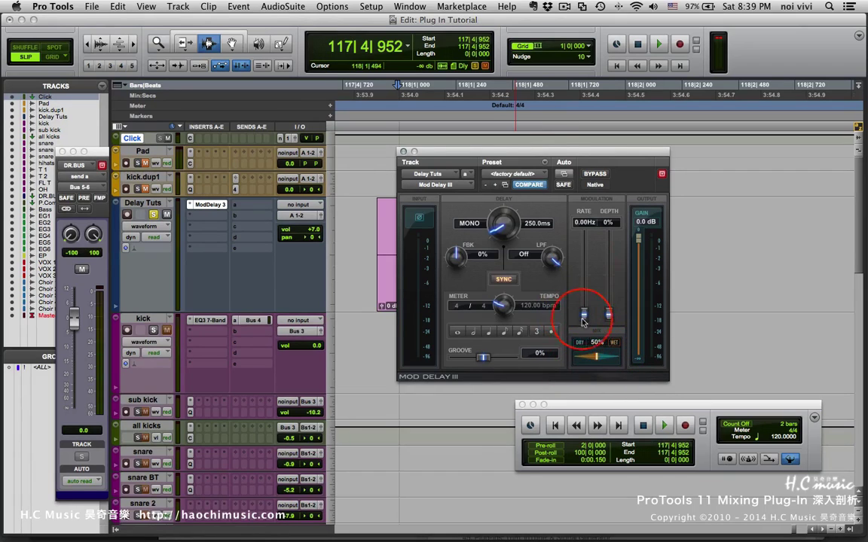
{"action": "left_click_drag", "start_coordinate": [533, 151], "coordinate": [258, 204]}
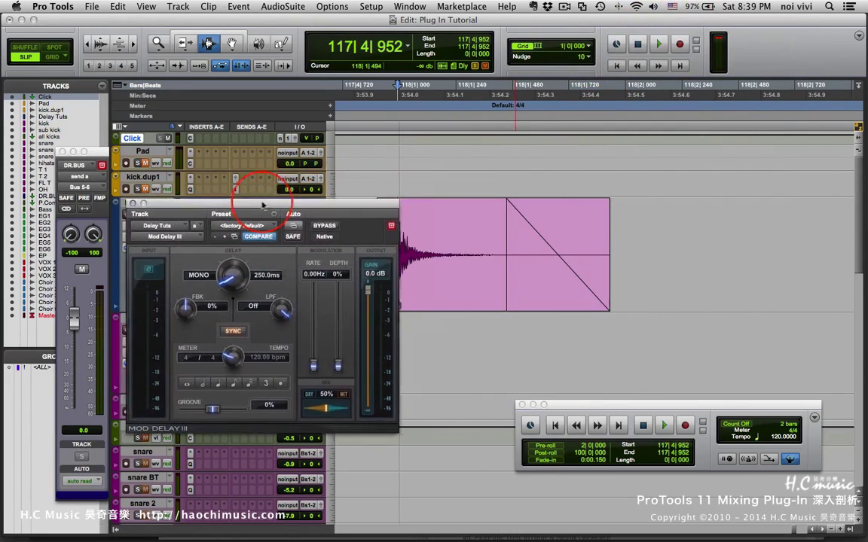
{"action": "scroll", "coordinate": [586, 194], "scroll_direction": "down", "scroll_amount": 3}
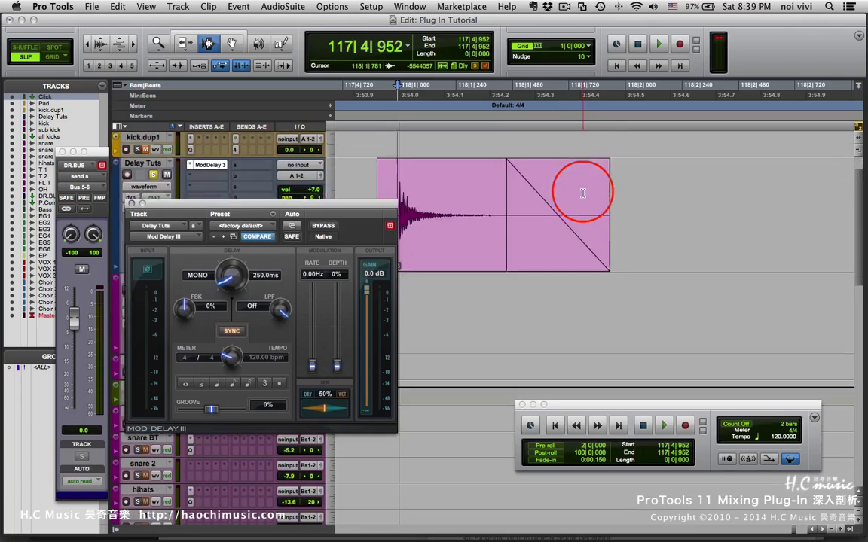
{"action": "left_click_drag", "start_coordinate": [322, 206], "coordinate": [561, 229]}
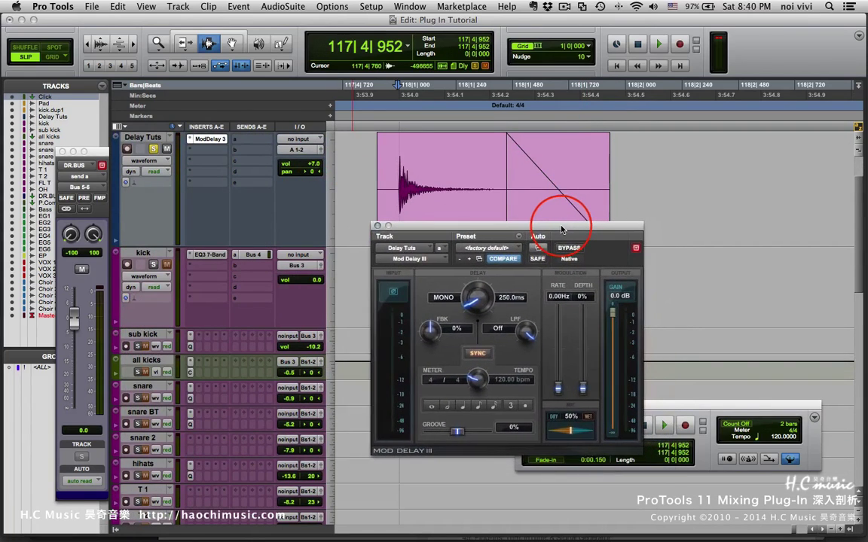
- Compare the mono and mono/stereo Mod Delay III options for the Delay Tuts insert, choosing the mono version
{"action": "left_click", "coordinate": [476, 351]}
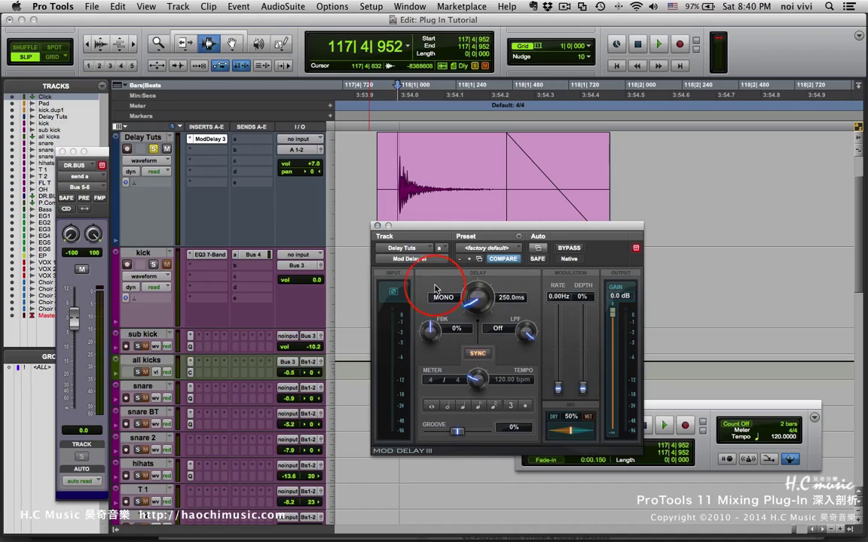
{"action": "left_click", "coordinate": [193, 142]}
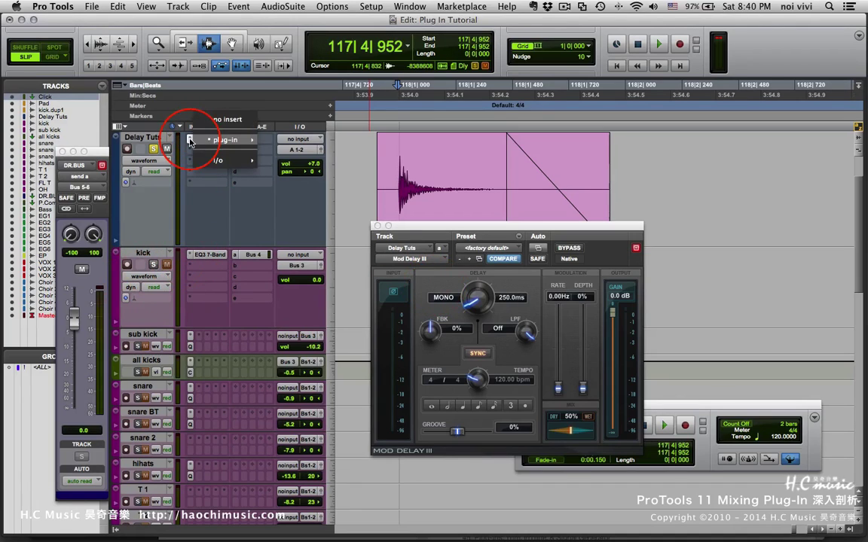
{"action": "mouse_move", "coordinate": [214, 140]}
{"action": "mouse_move", "coordinate": [302, 188]}
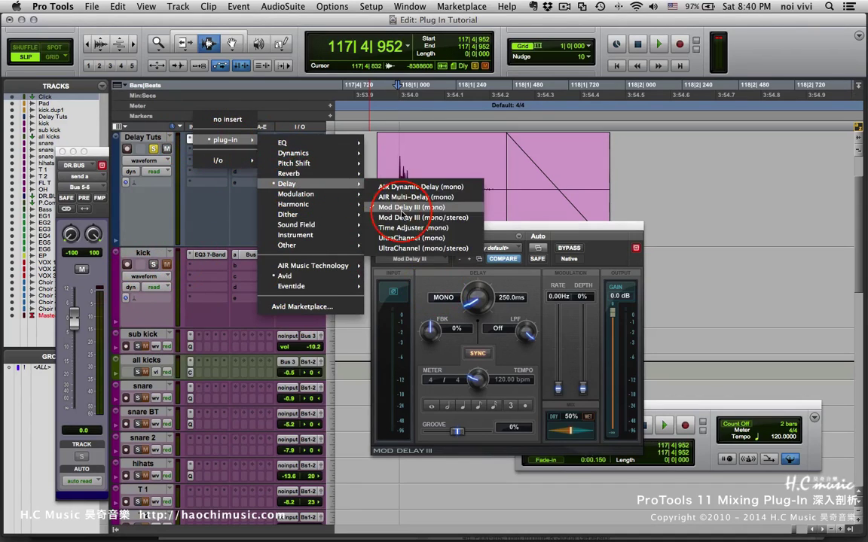
{"action": "left_click", "coordinate": [437, 209]}
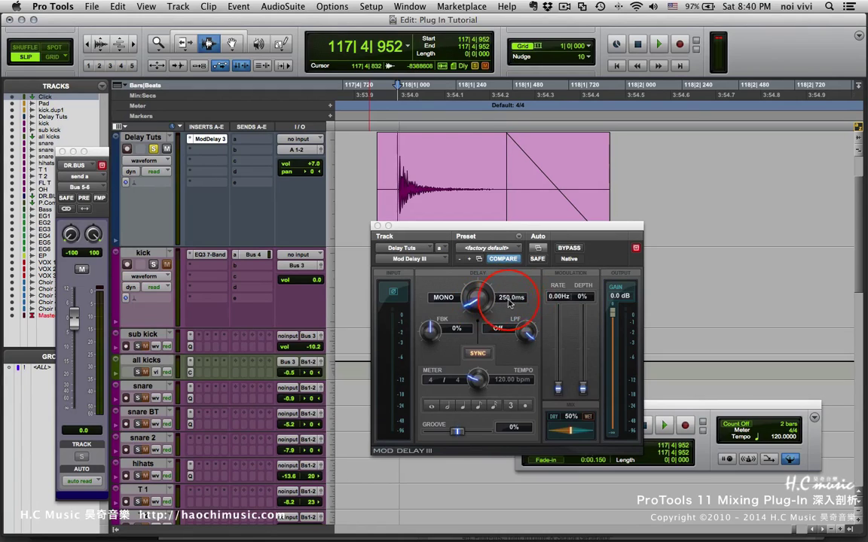
- Audition the Delay Tuts clip twice with the delay at 250 ms and the feedback at 0%
{"action": "mouse_move", "coordinate": [487, 300]}
{"action": "left_mouse_down"}
{"action": "mouse_move", "coordinate": [475, 256]}
{"action": "mouse_move", "coordinate": [449, 217]}
{"action": "mouse_move", "coordinate": [463, 210]}
{"action": "mouse_move", "coordinate": [449, 214]}
{"action": "mouse_move", "coordinate": [474, 290]}
{"action": "left_mouse_up"}
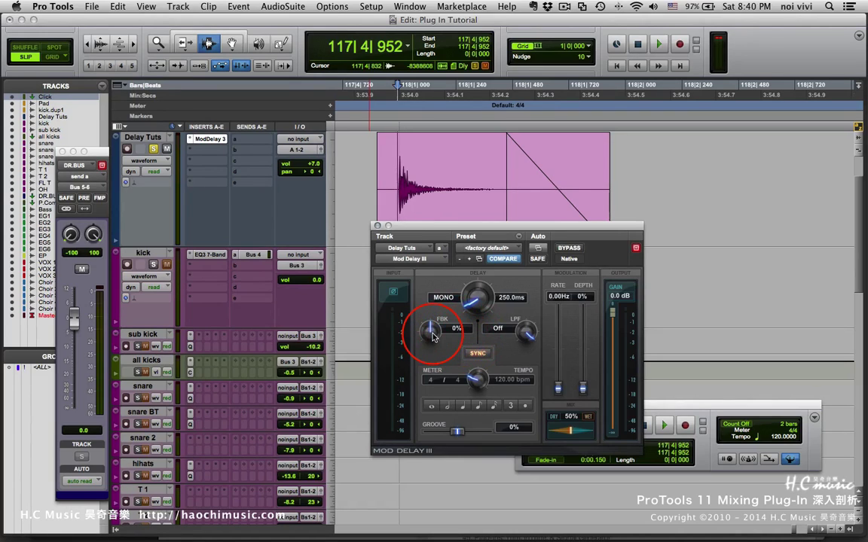
{"action": "left_click_drag", "start_coordinate": [432, 334], "coordinate": [432, 343]}
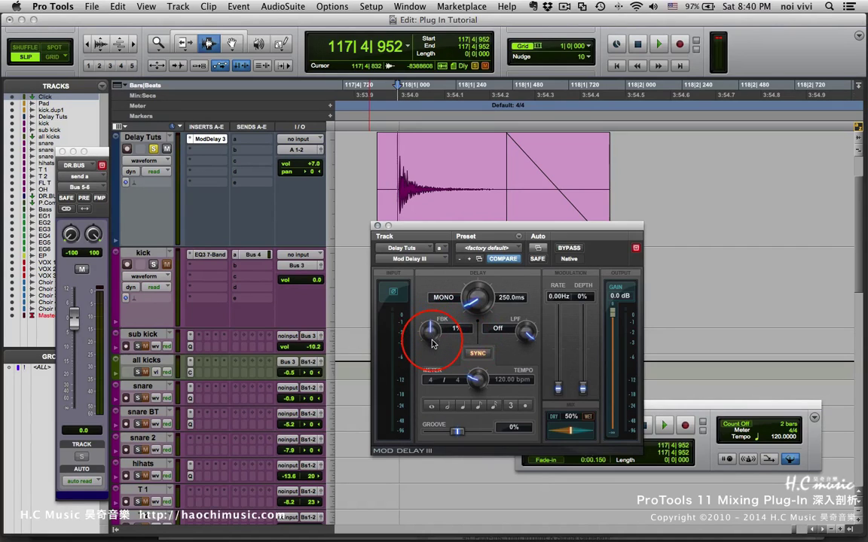
{"action": "key", "text": "space"}
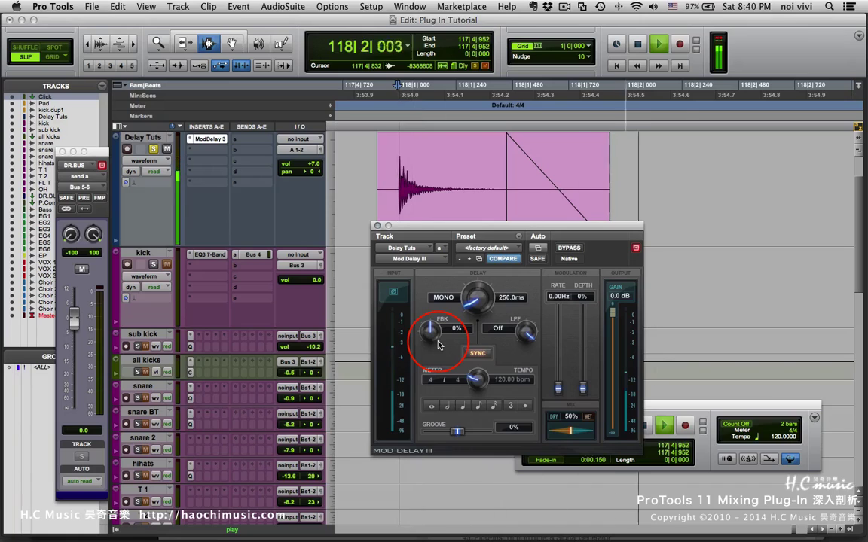
{"action": "key", "text": "space"}
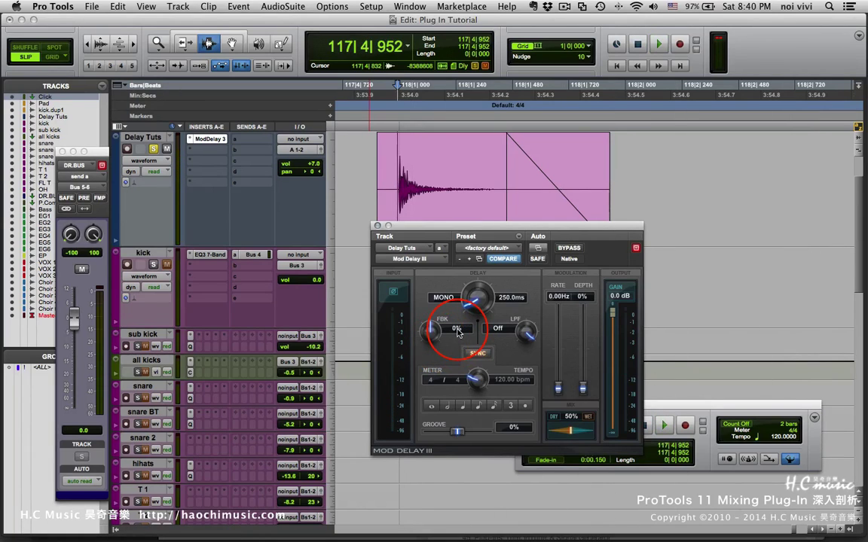
{"action": "key", "text": "space"}
{"action": "key", "text": "space"}
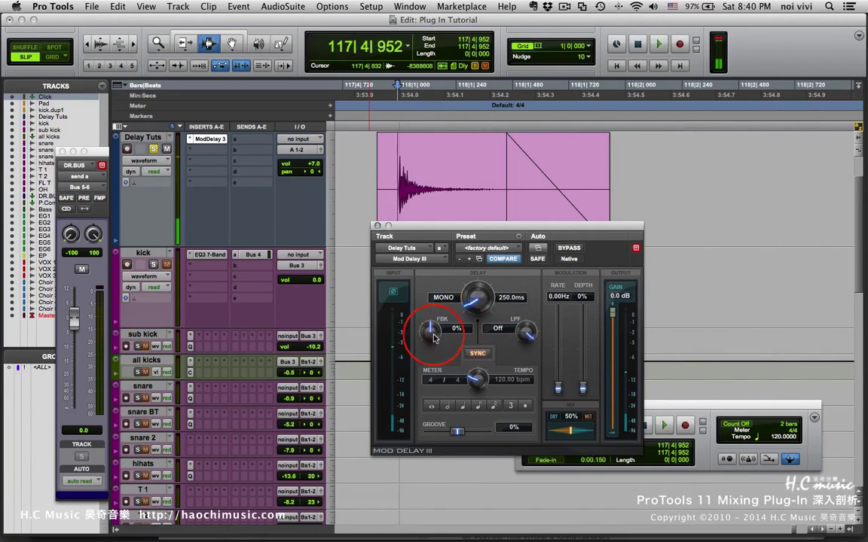
- Raise the feedback to 27%, play the clip to hear the repeats, and return the feedback to 0%
{"action": "left_click_drag", "start_coordinate": [431, 336], "coordinate": [433, 320]}
{"action": "key", "text": "space"}
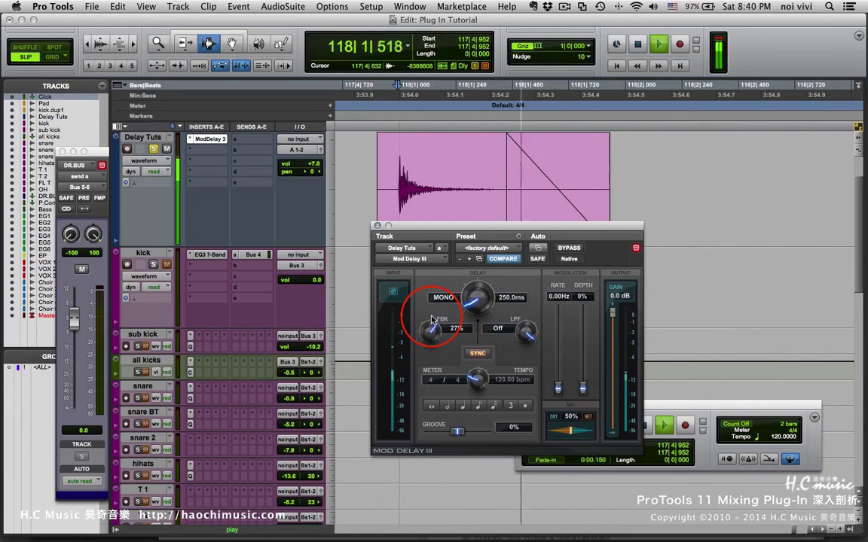
{"action": "key", "text": "space"}
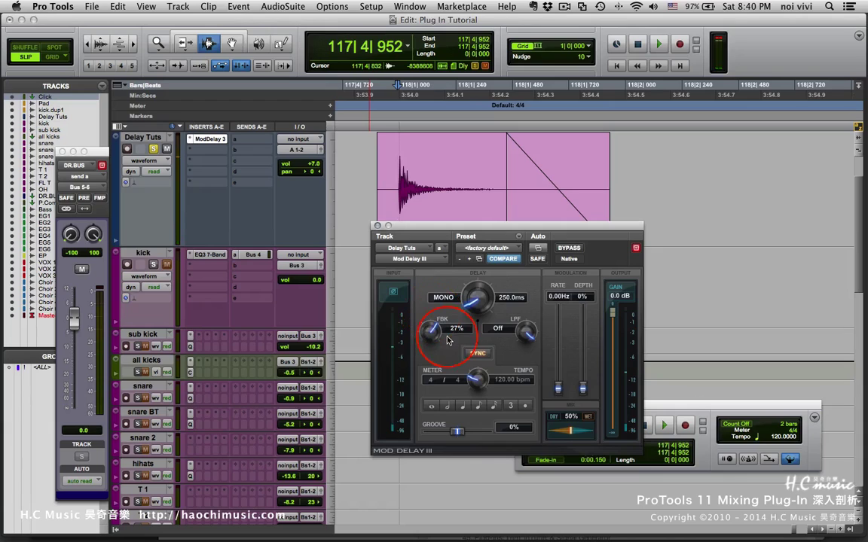
{"action": "left_click_drag", "start_coordinate": [433, 335], "coordinate": [434, 363]}
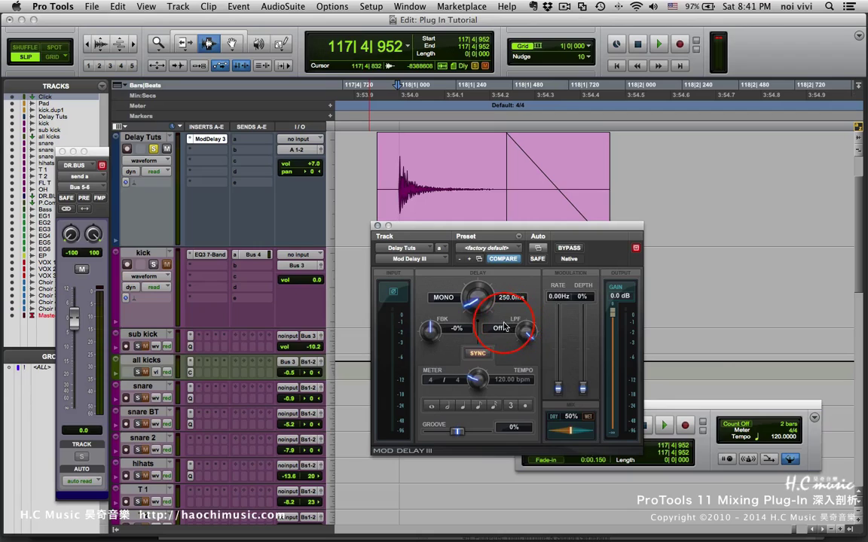
- Select the section of the Delay Tuts clip that contains the initial hit
{"action": "left_click_drag", "start_coordinate": [396, 194], "coordinate": [463, 194]}
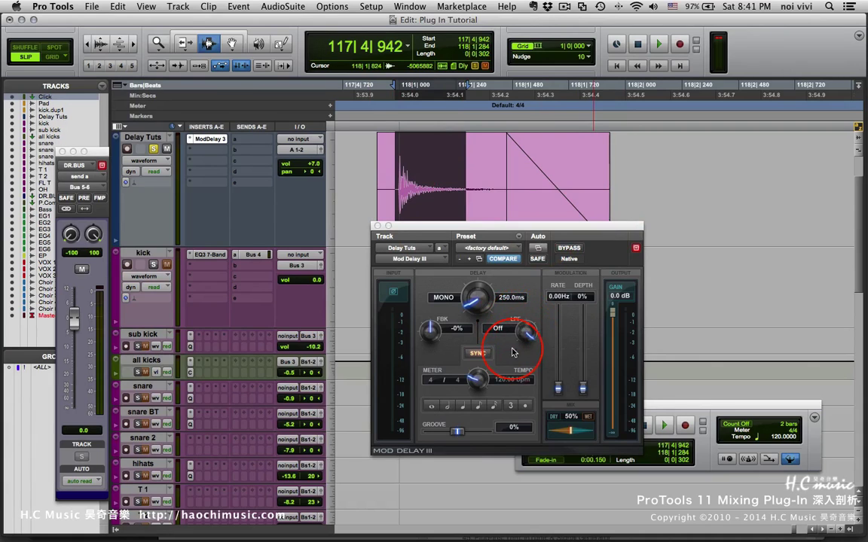
{"action": "left_click", "coordinate": [460, 203]}
{"action": "left_click_drag", "start_coordinate": [394, 190], "coordinate": [449, 189]}
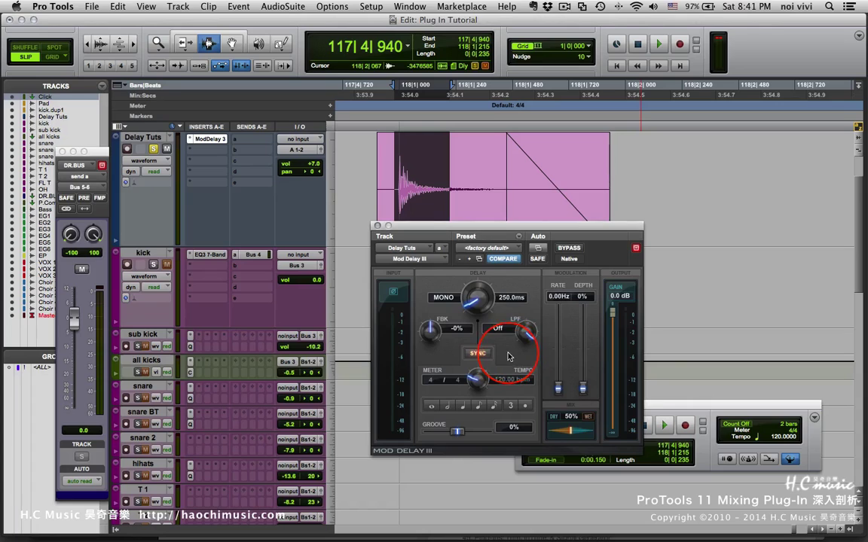
- Set the delay's low-pass filter to 4378 Hz and audition the clip from just before the hit
{"action": "left_click_drag", "start_coordinate": [526, 333], "coordinate": [513, 307]}
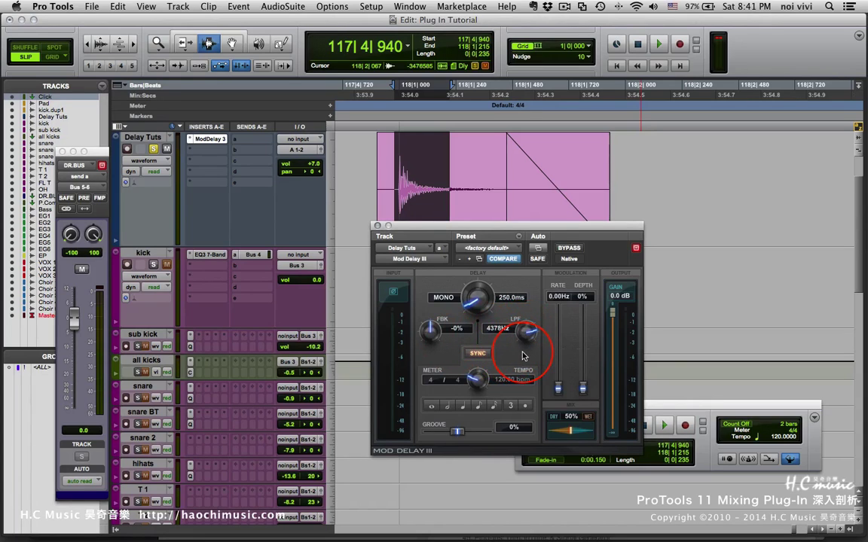
{"action": "left_click", "coordinate": [397, 184]}
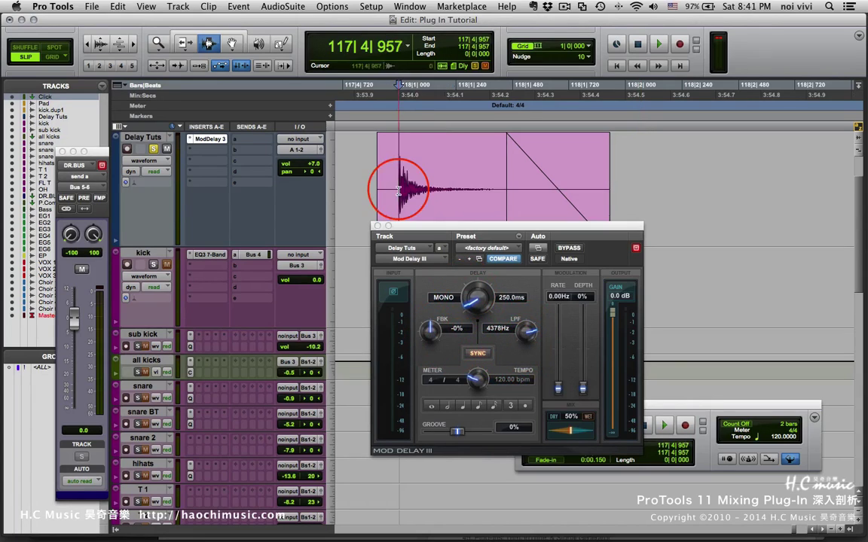
{"action": "key", "text": "space"}
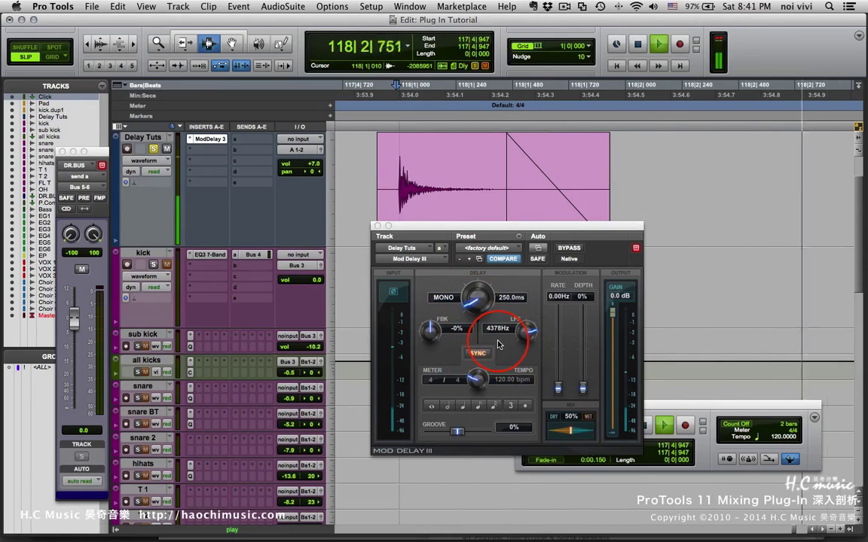
{"action": "key", "text": "space"}
- Set the delay's feedback to 26% and its low-pass filter to 254 Hz
{"action": "left_click_drag", "start_coordinate": [430, 331], "coordinate": [432, 319]}
{"action": "key", "text": "space"}
{"action": "left_click_drag", "start_coordinate": [528, 343], "coordinate": [501, 348]}
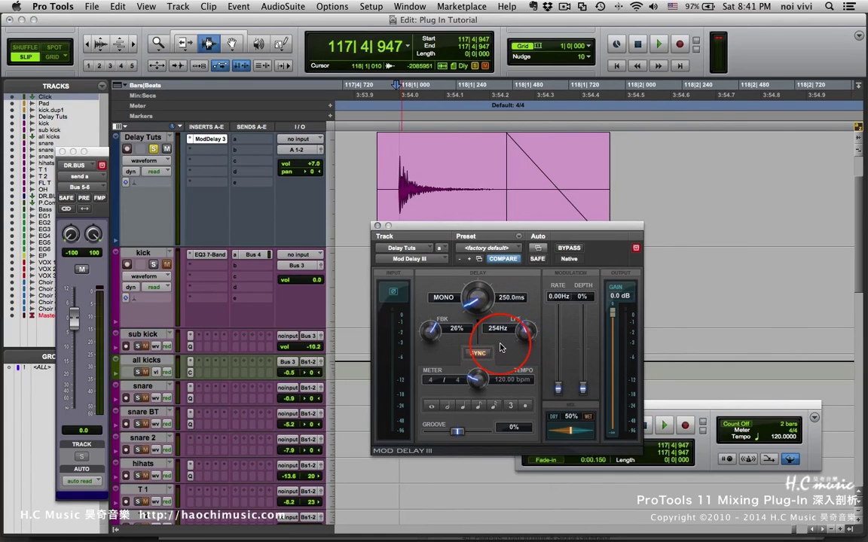
- Set the delay time to 405 ms and move the transport window away from the plug-in controls
{"action": "left_click_drag", "start_coordinate": [501, 347], "coordinate": [467, 312]}
{"action": "key", "text": "space"}
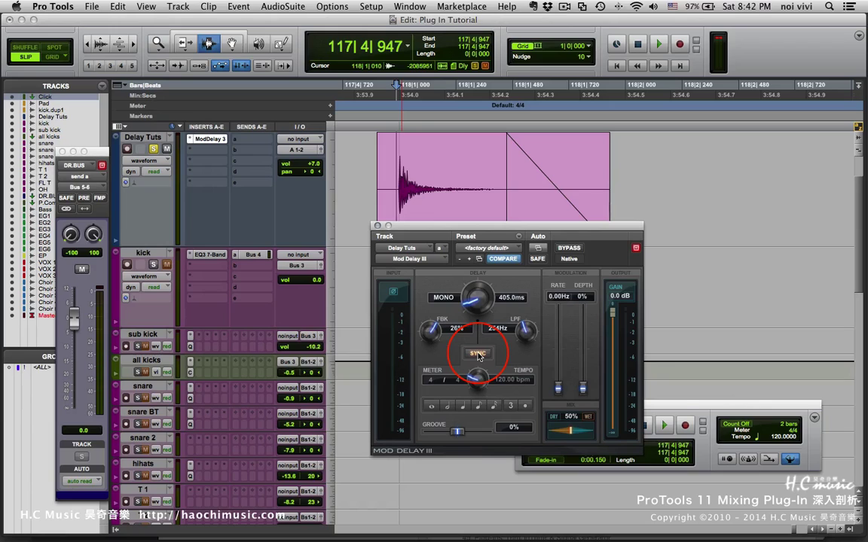
{"action": "left_click", "coordinate": [726, 407]}
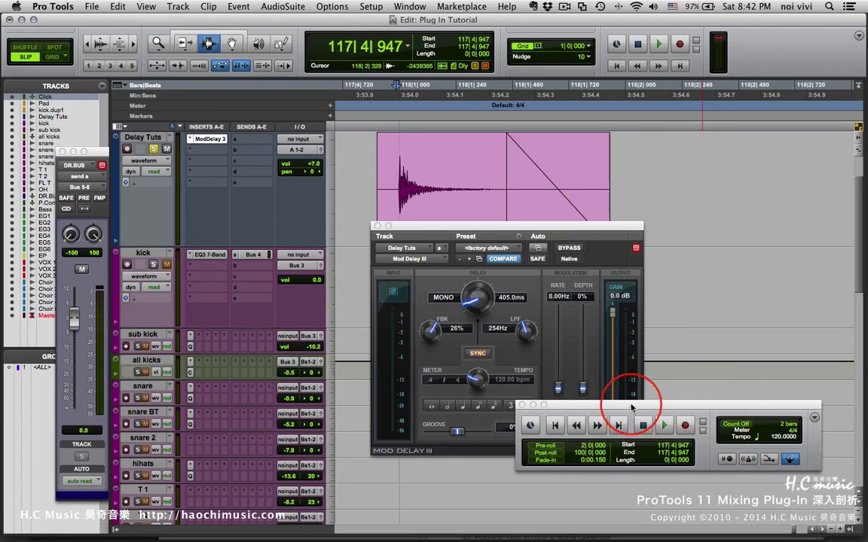
{"action": "left_click_drag", "start_coordinate": [631, 407], "coordinate": [651, 432]}
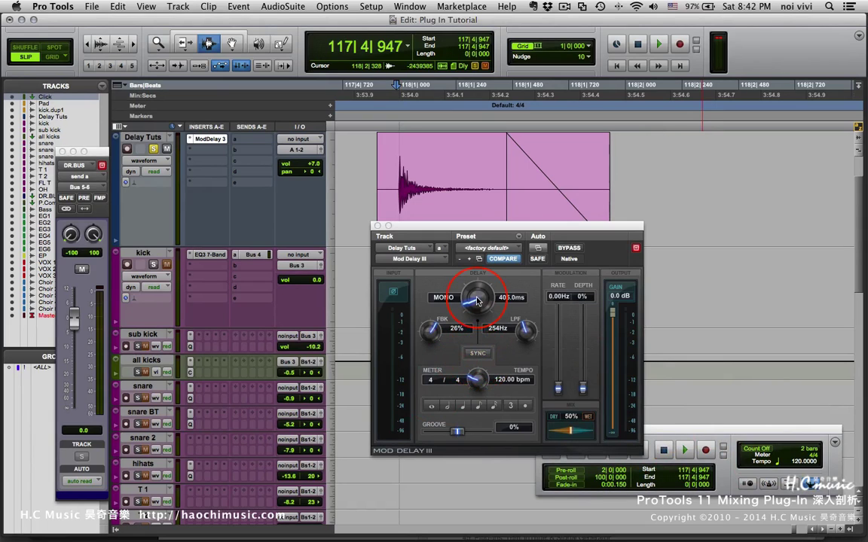
- Turn on the delay's tempo sync, set it to a quarter note and audition the Delay Tuts clip
{"action": "left_click_drag", "start_coordinate": [476, 301], "coordinate": [476, 301]}
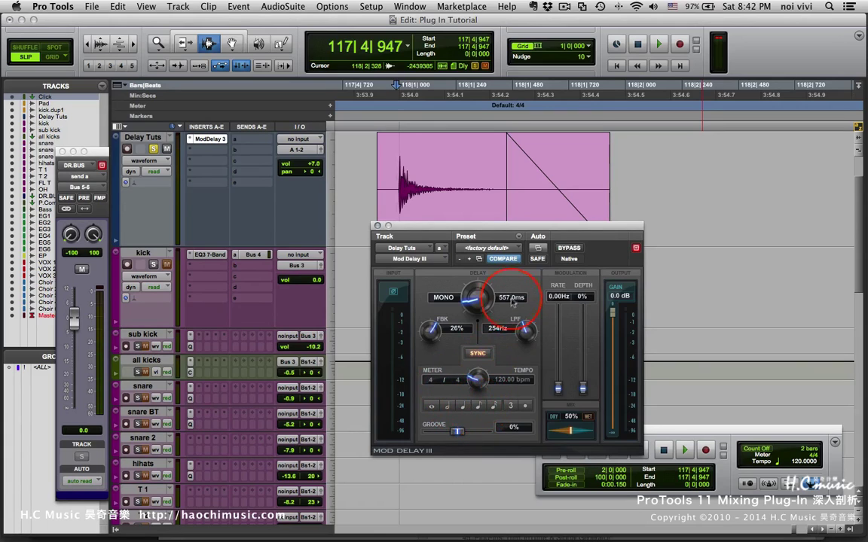
{"action": "left_click", "coordinate": [477, 405]}
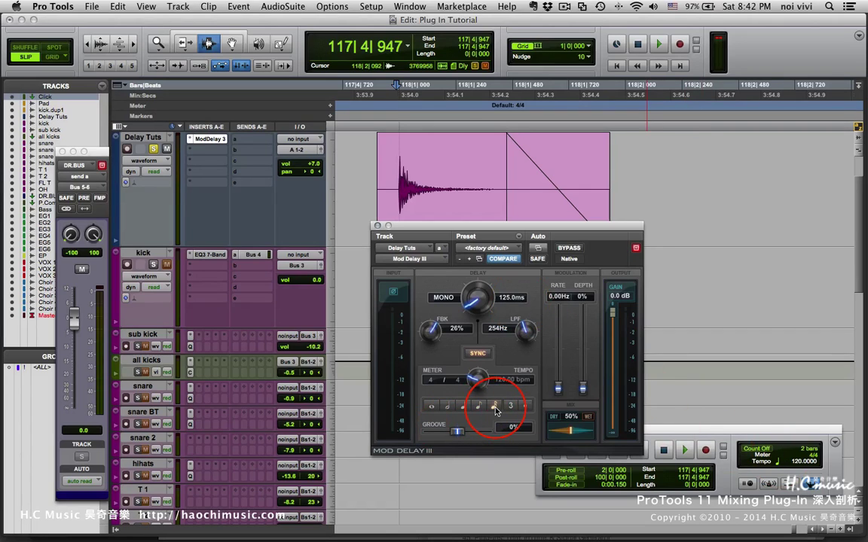
{"action": "left_click", "coordinate": [463, 407]}
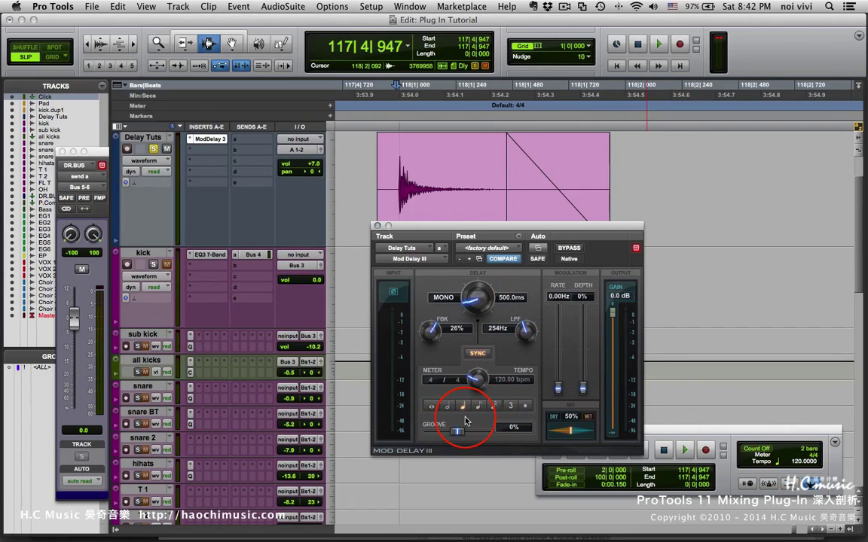
{"action": "key", "text": "space"}
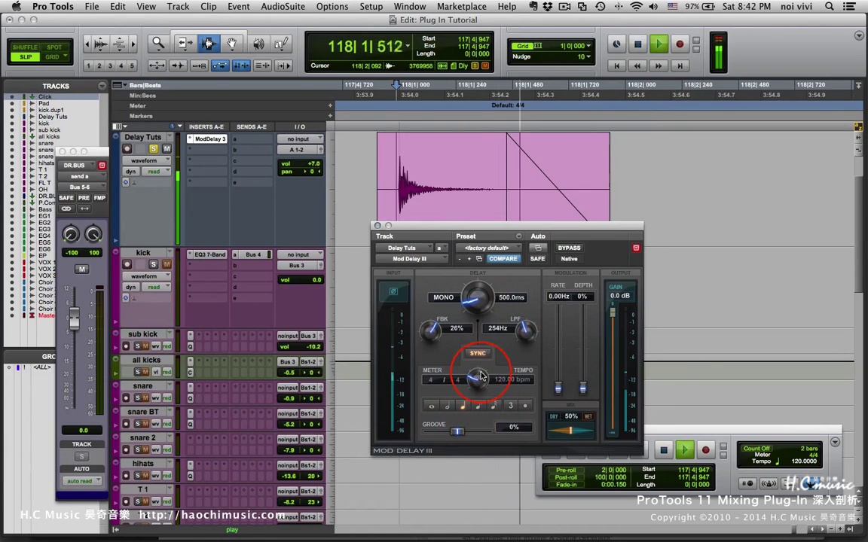
{"action": "key", "text": "space"}
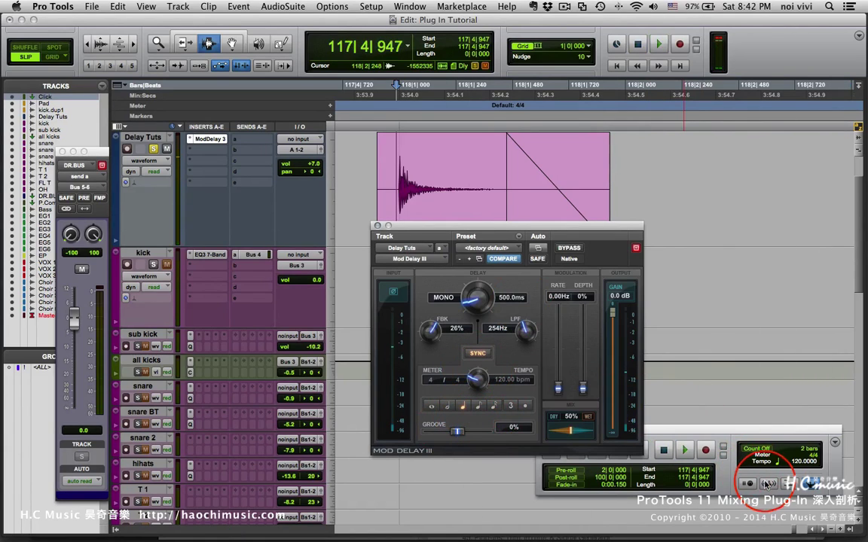
- Audition the quarter-note delay against the metronome click
{"action": "left_click", "coordinate": [767, 484]}
{"action": "key", "text": "space"}
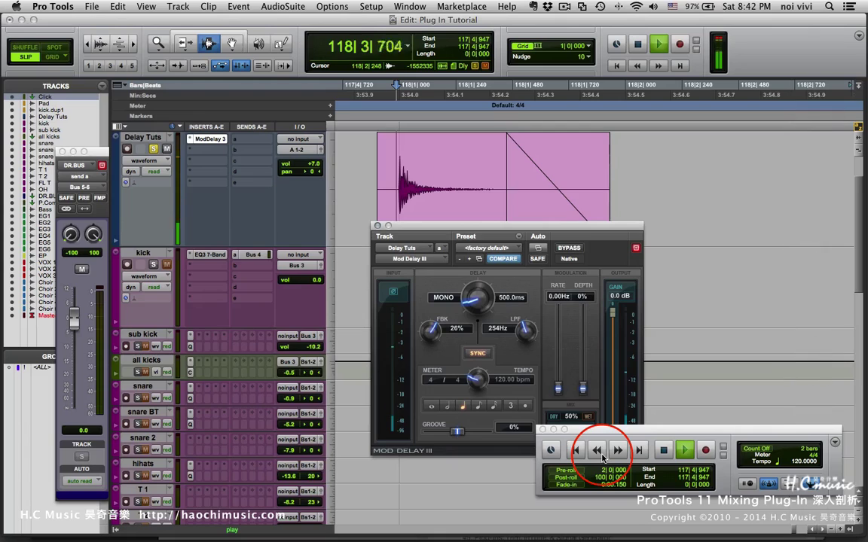
{"action": "key", "text": "space"}
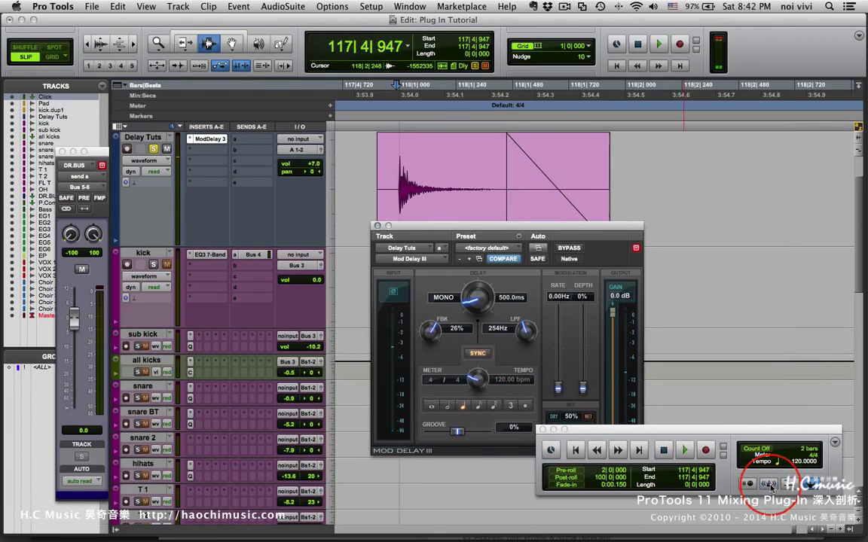
- Set the delay's tempo manually to 222.71 bpm with sync off, and move the plug-in window clear of the transport window
{"action": "left_click", "coordinate": [478, 353]}
{"action": "left_click", "coordinate": [475, 353]}
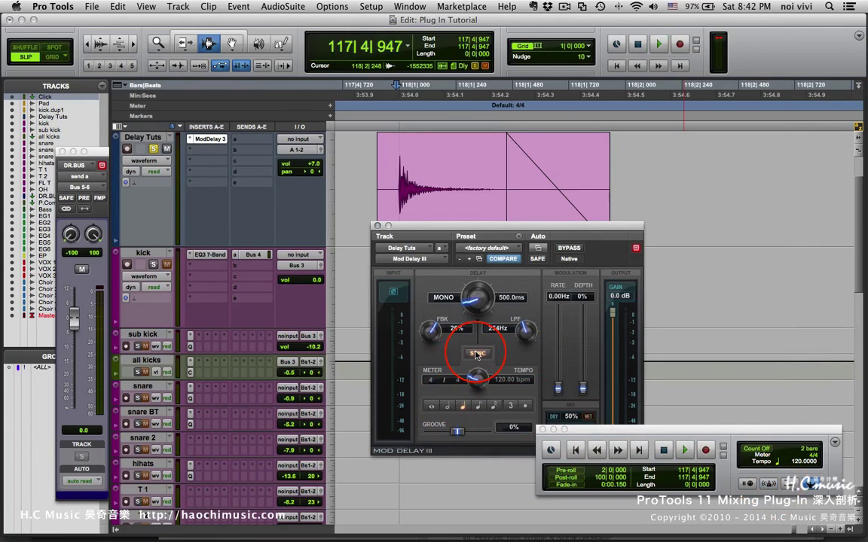
{"action": "left_click", "coordinate": [478, 380]}
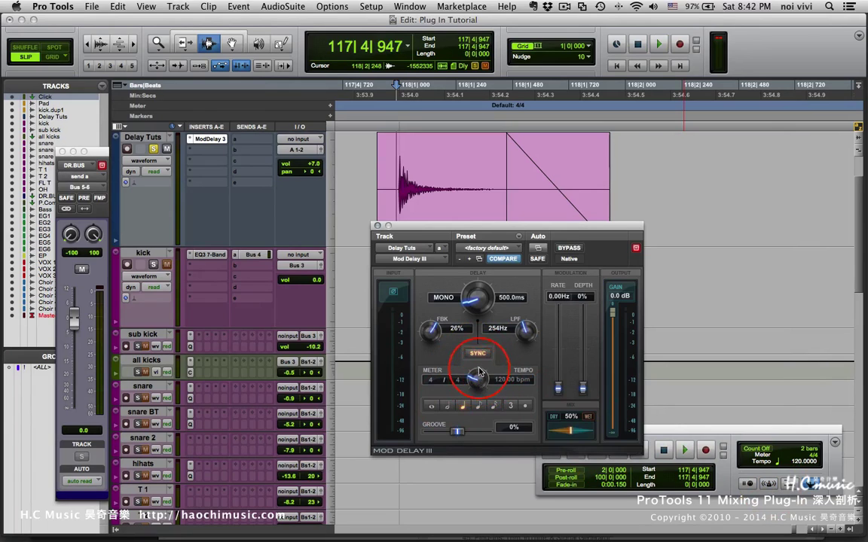
{"action": "left_click", "coordinate": [478, 354]}
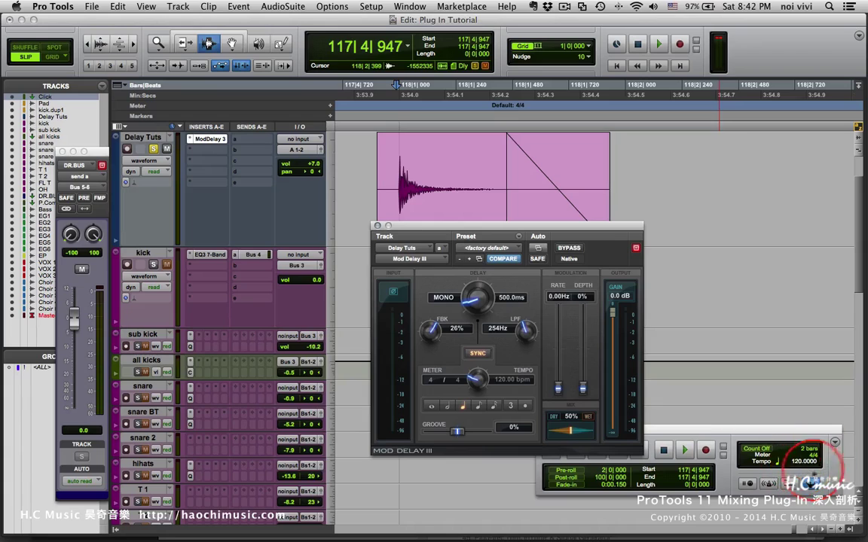
{"action": "left_click", "coordinate": [478, 354]}
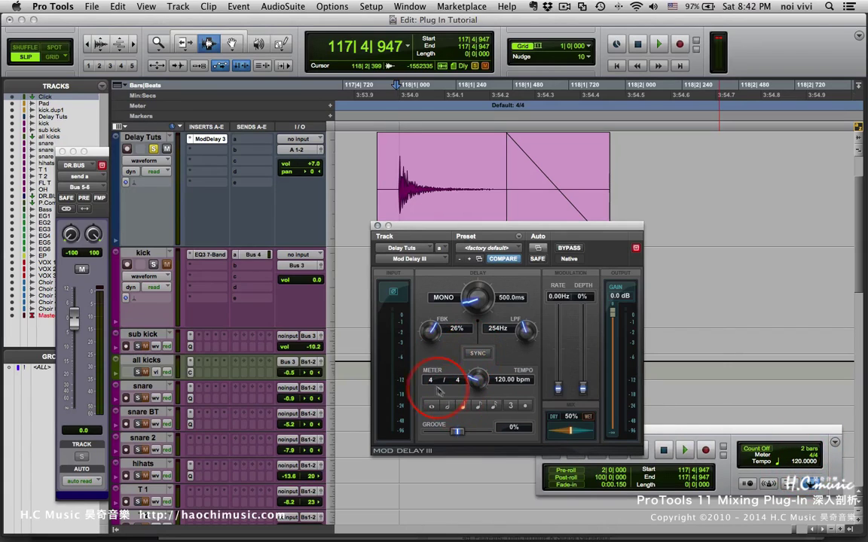
{"action": "left_click_drag", "start_coordinate": [477, 379], "coordinate": [466, 360]}
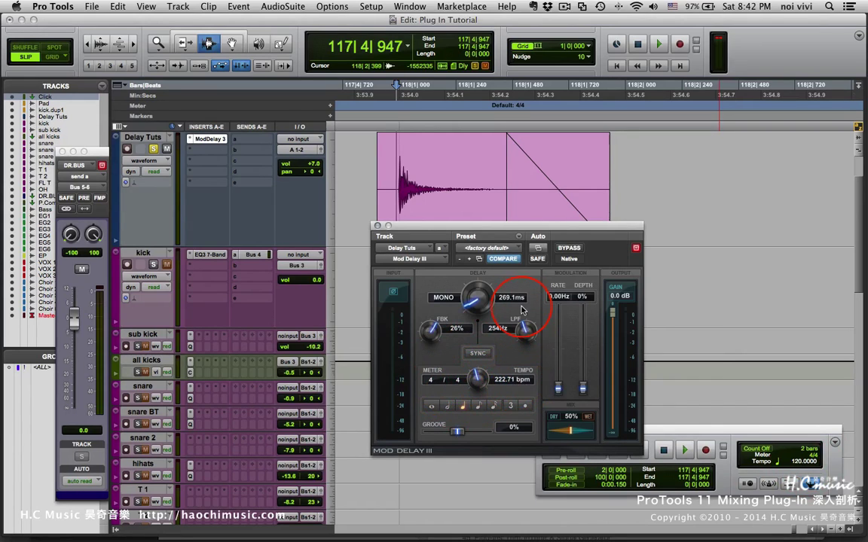
{"action": "left_click_drag", "start_coordinate": [538, 227], "coordinate": [465, 195]}
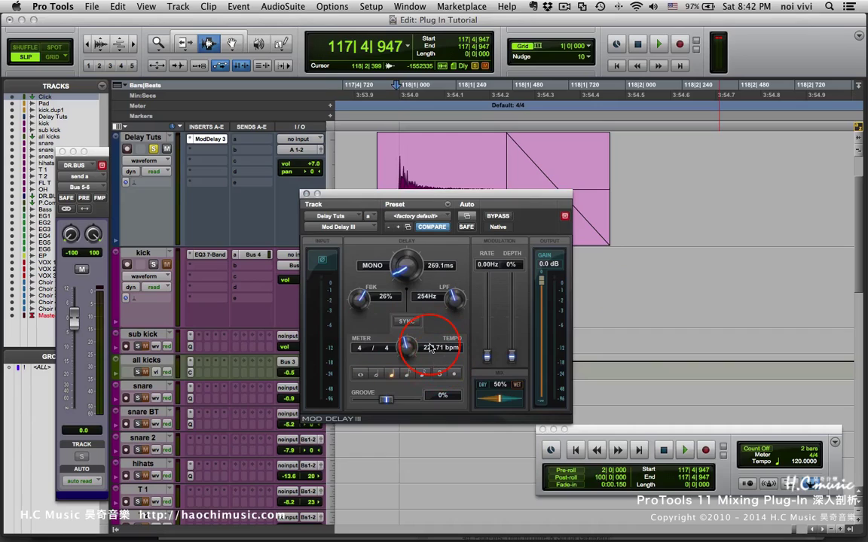
{"action": "left_click", "coordinate": [708, 454]}
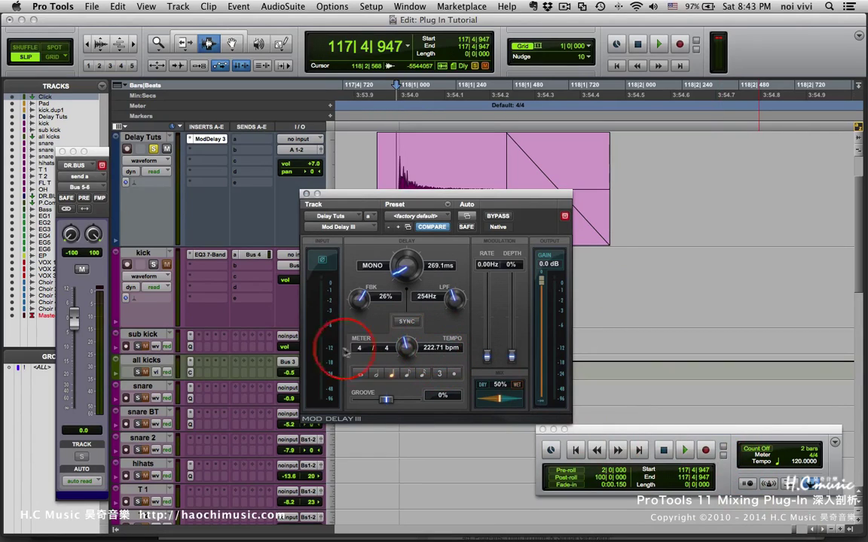
- Set the delay's meter to 2/4 and its tempo to 368.74 bpm, auditioning the clip with these settings
{"action": "left_click_drag", "start_coordinate": [359, 348], "coordinate": [407, 323]}
{"action": "key", "text": "space"}
{"action": "key", "text": "space"}
{"action": "key", "text": "space"}
{"action": "key", "text": "space"}
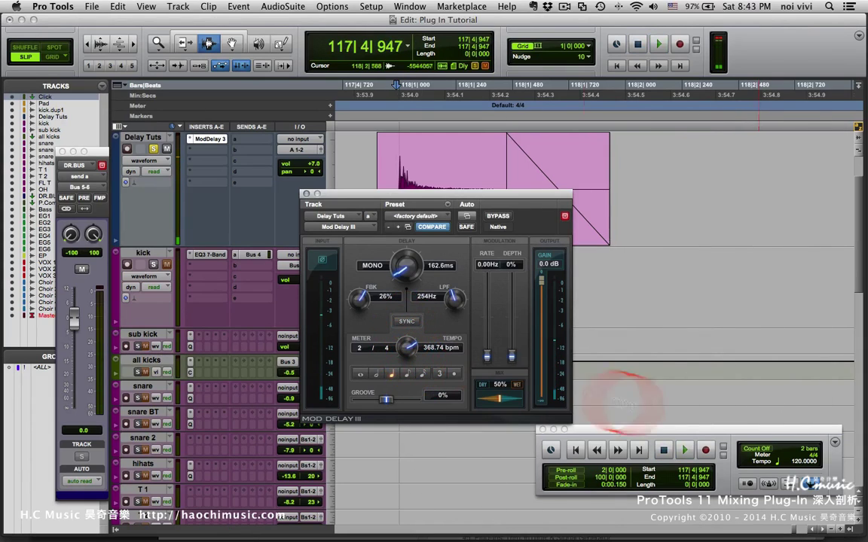
- Enable the metronome to audition the clip against it, and set the delay's meter to 4/4
{"action": "left_click", "coordinate": [769, 483]}
{"action": "left_click", "coordinate": [406, 322]}
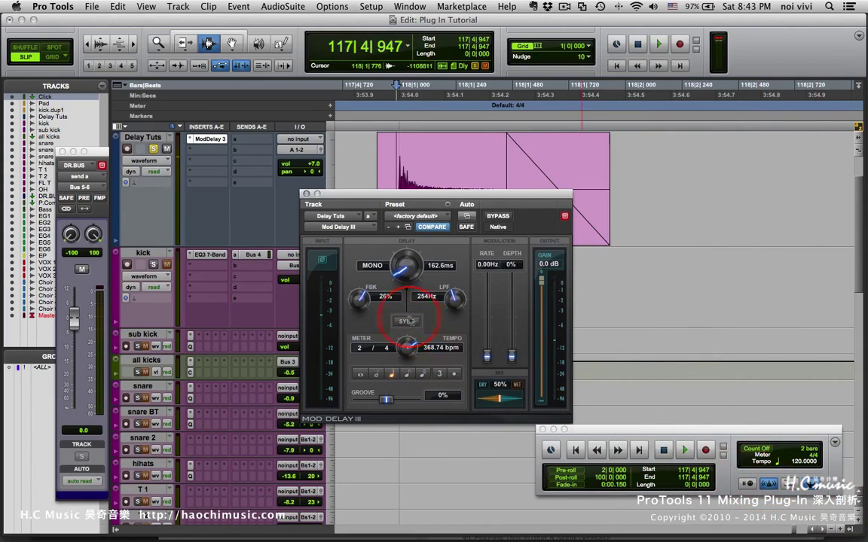
{"action": "key", "text": "space"}
{"action": "key", "text": "space"}
{"action": "left_click", "coordinate": [446, 348]}
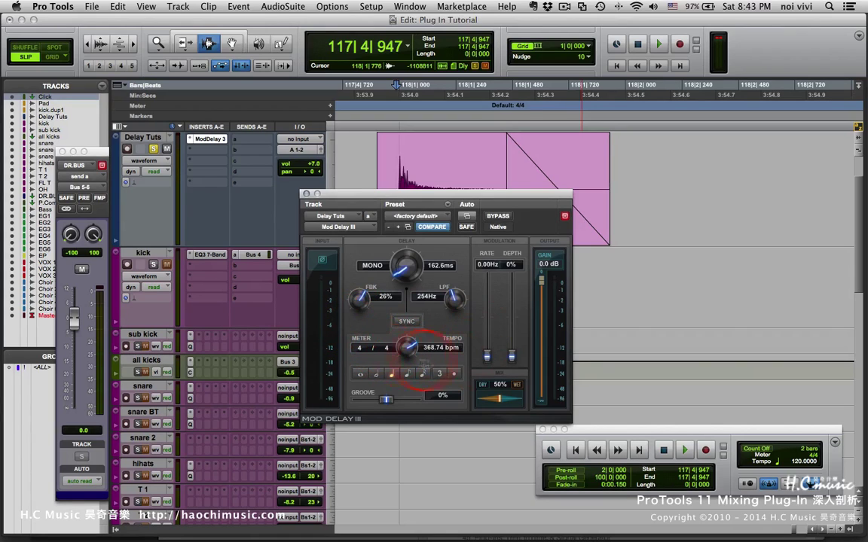
- Turn tempo sync back on and set the delay to a plain eighth note, trying the half-note, triplet and dotted options
{"action": "left_click", "coordinate": [407, 321]}
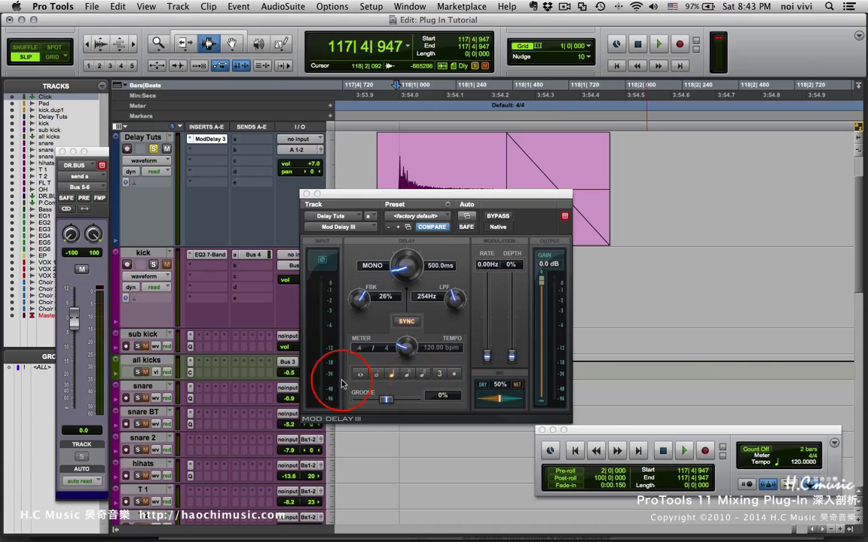
{"action": "left_click", "coordinate": [376, 373]}
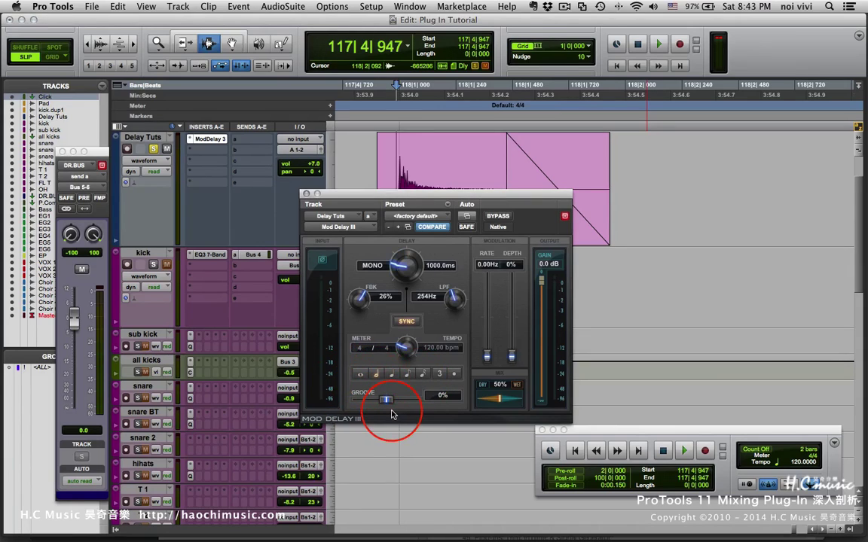
{"action": "left_click", "coordinate": [407, 373]}
{"action": "left_click", "coordinate": [439, 374]}
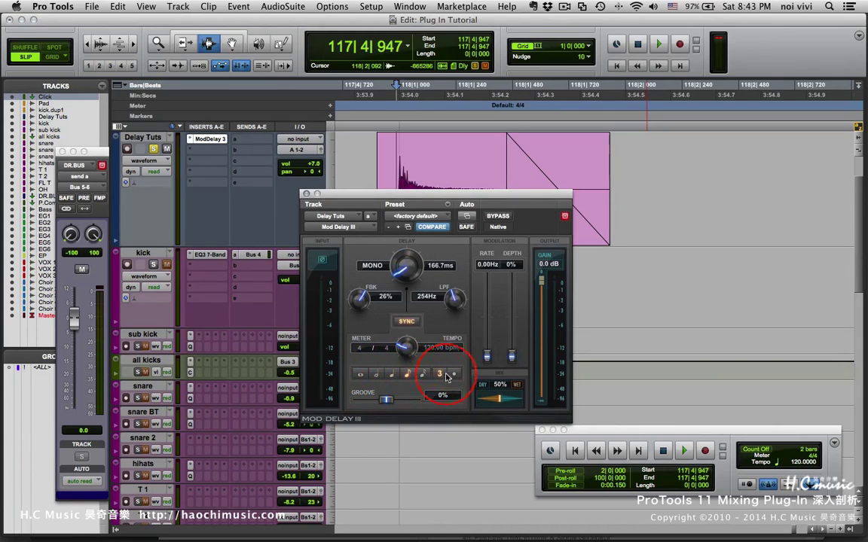
{"action": "left_click", "coordinate": [453, 374]}
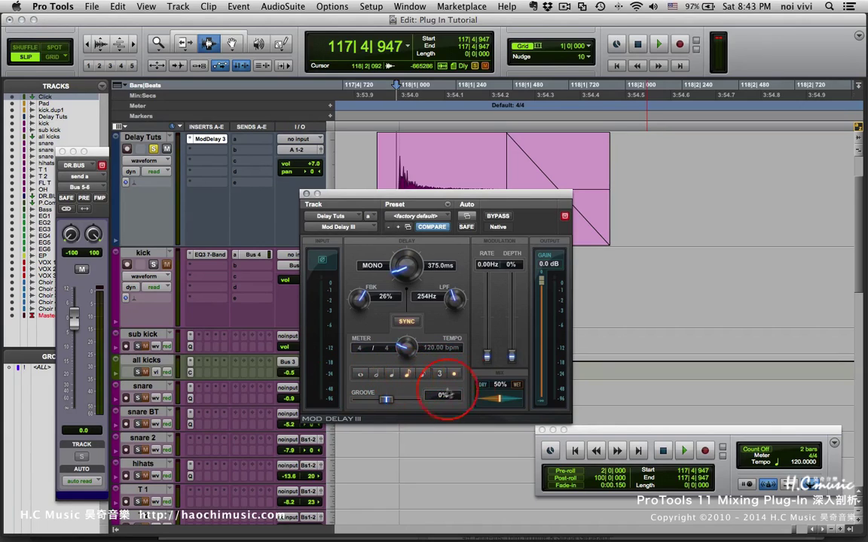
{"action": "left_click", "coordinate": [439, 374]}
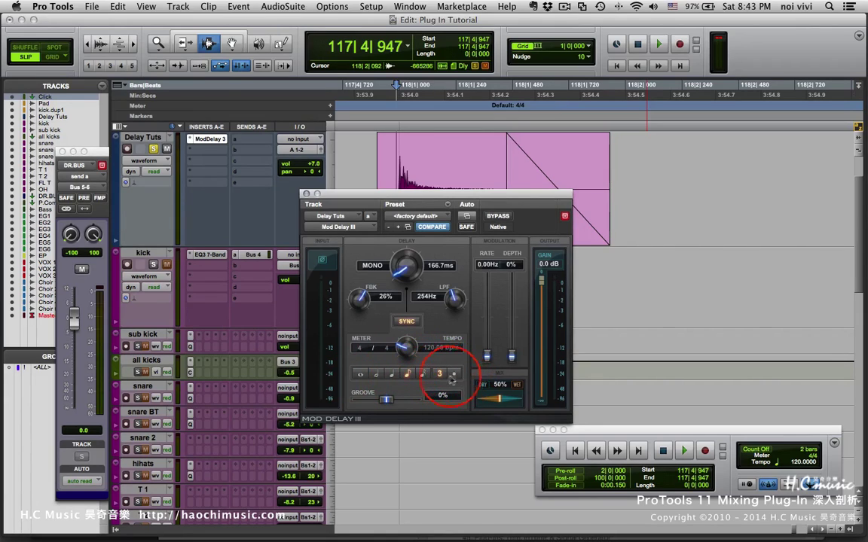
{"action": "left_click", "coordinate": [439, 375]}
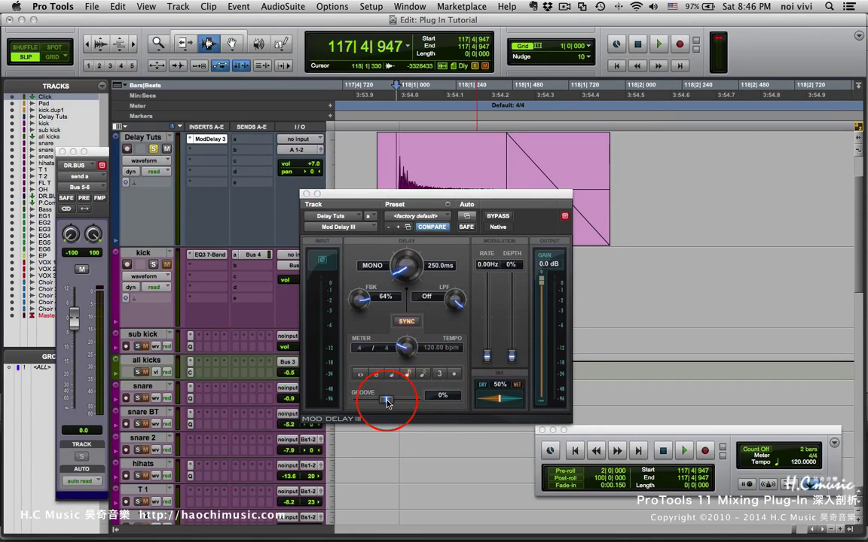
- Audition the eighth-note delay with the groove at 0%
{"action": "left_click", "coordinate": [408, 295]}
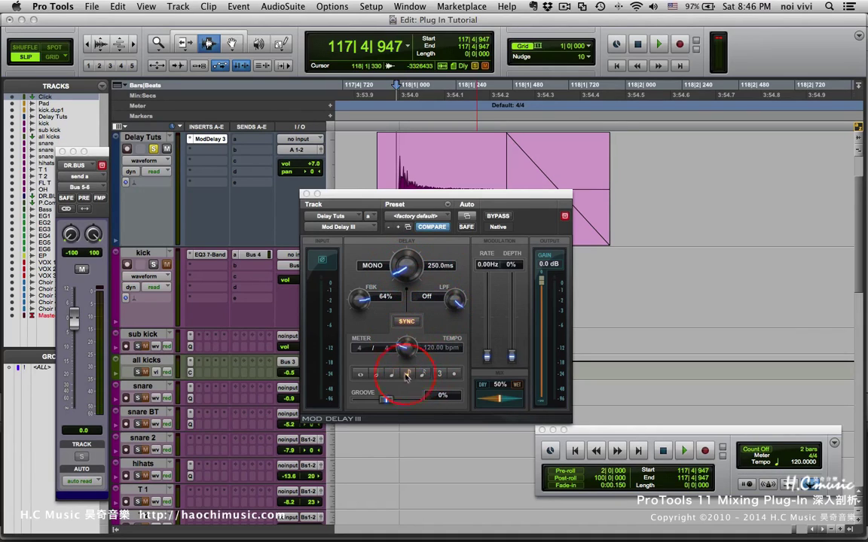
{"action": "left_click", "coordinate": [754, 477]}
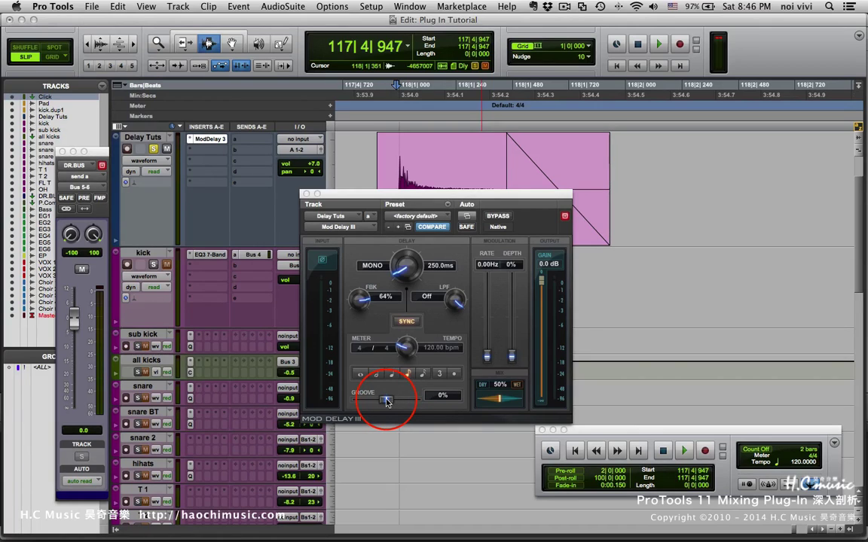
{"action": "key", "text": "space"}
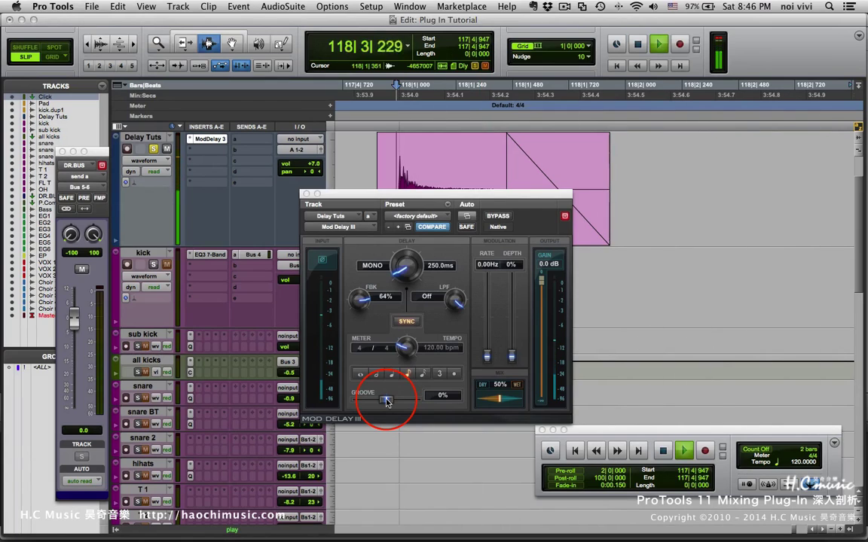
{"action": "key", "text": "space"}
- Compare groove settings of 21% and 100% by auditioning the clip with each
{"action": "left_click_drag", "start_coordinate": [387, 402], "coordinate": [391, 402]}
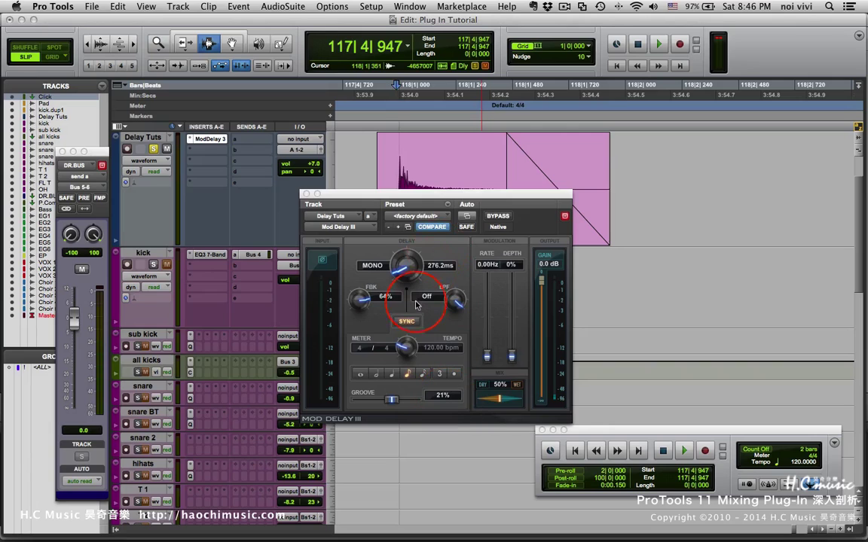
{"action": "key", "text": "space"}
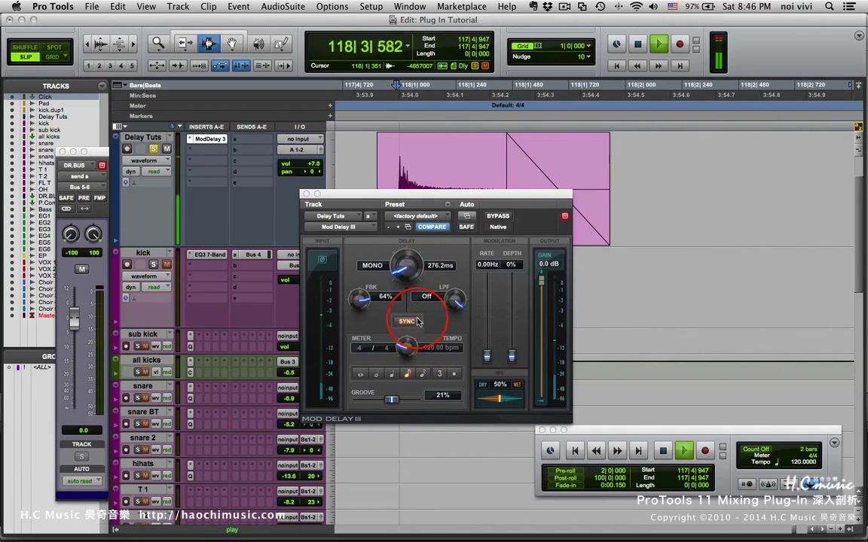
{"action": "key", "text": "space"}
{"action": "left_click_drag", "start_coordinate": [399, 403], "coordinate": [434, 405]}
{"action": "key", "text": "space"}
{"action": "key", "text": "space"}
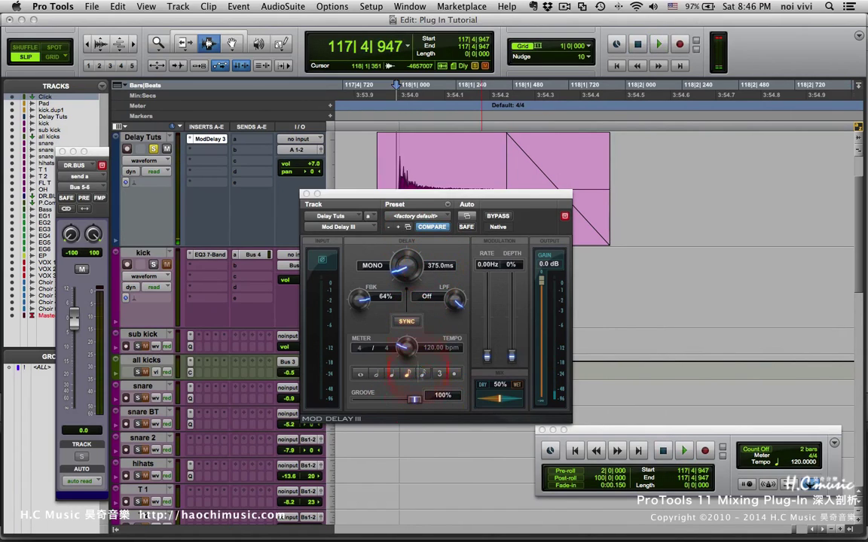
- Set the delay's groove to 4% and audition the clip
{"action": "left_click_drag", "start_coordinate": [414, 400], "coordinate": [263, 377]}
{"action": "left_click_drag", "start_coordinate": [379, 374], "coordinate": [387, 405]}
{"action": "left_click", "coordinate": [401, 369]}
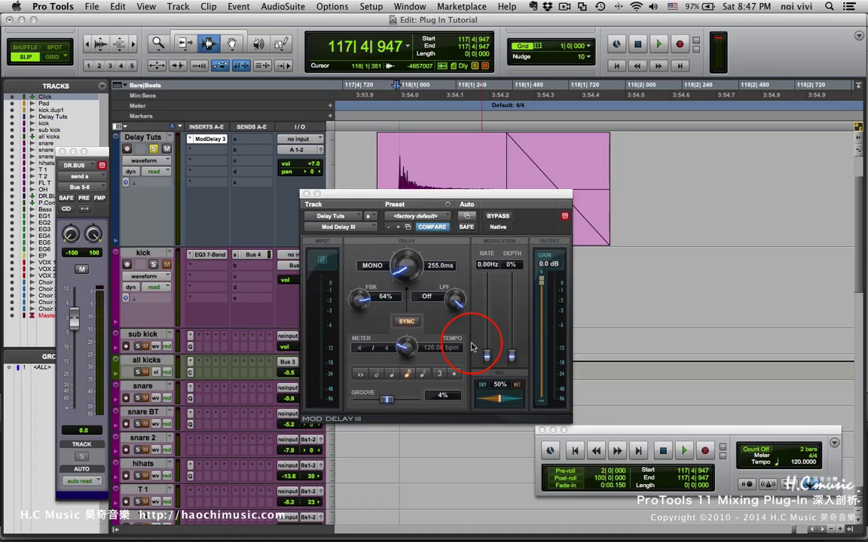
{"action": "key", "text": "space"}
{"action": "key", "text": "space"}
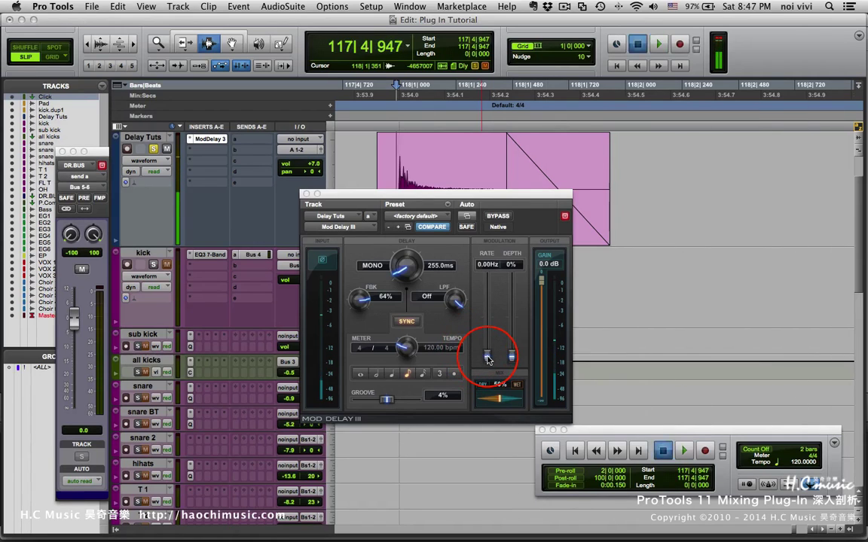
- Set the modulation rate to 12.77 Hz and the depth to 39%, auditioning the clip after each change
{"action": "left_click_drag", "start_coordinate": [487, 359], "coordinate": [441, 305]}
{"action": "key", "text": "space"}
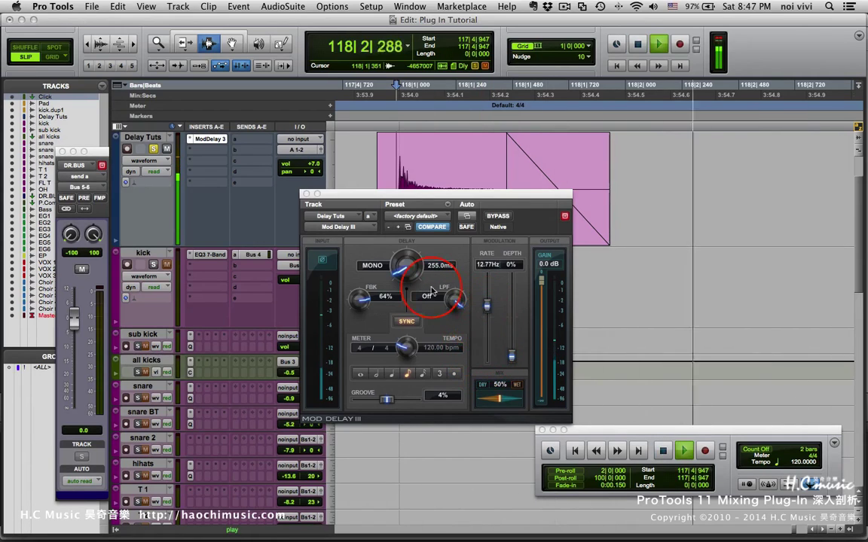
{"action": "key", "text": "space"}
{"action": "left_click_drag", "start_coordinate": [511, 355], "coordinate": [511, 329]}
{"action": "key", "text": "space"}
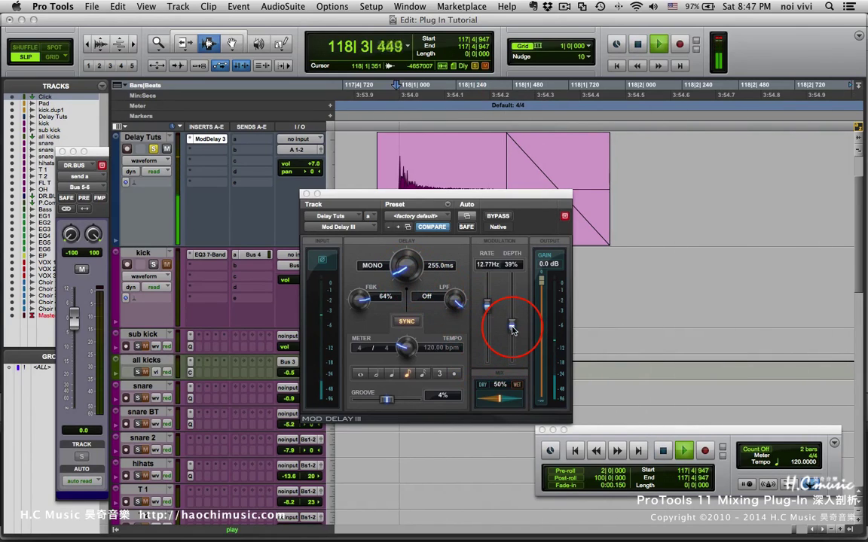
{"action": "key", "text": "space"}
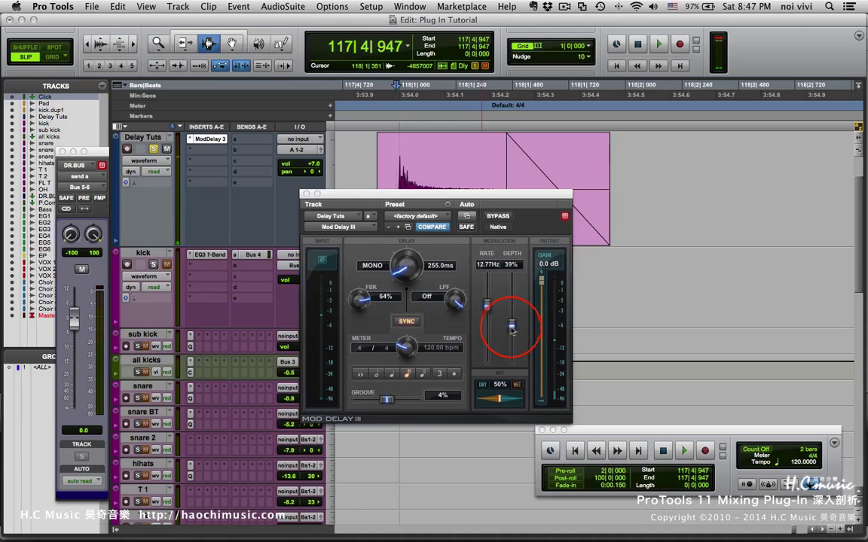
- Set the modulation rate to 7.57 Hz and the depth to 100%
{"action": "left_click_drag", "start_coordinate": [486, 305], "coordinate": [514, 253]}
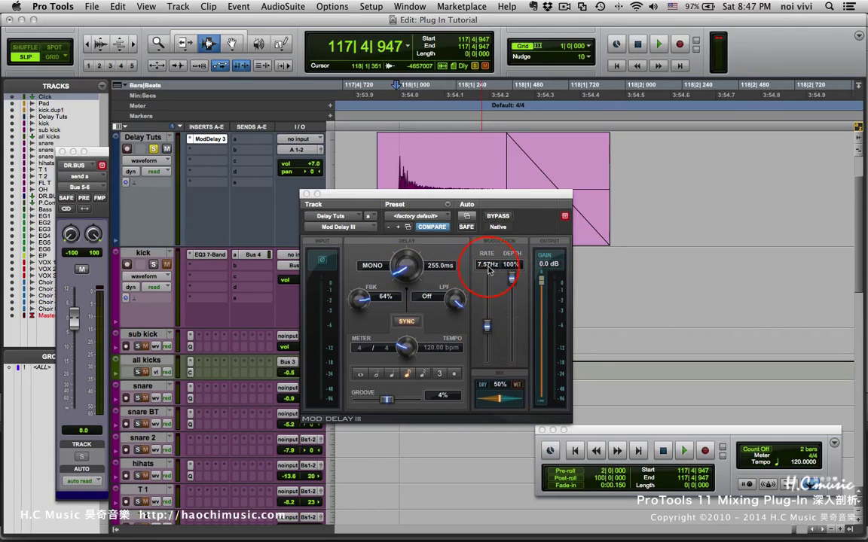
- Try delay times of 0.0 ms and 402.0 ms, and reset the delay to the eighth-note value
{"action": "left_click_drag", "start_coordinate": [405, 272], "coordinate": [406, 151]}
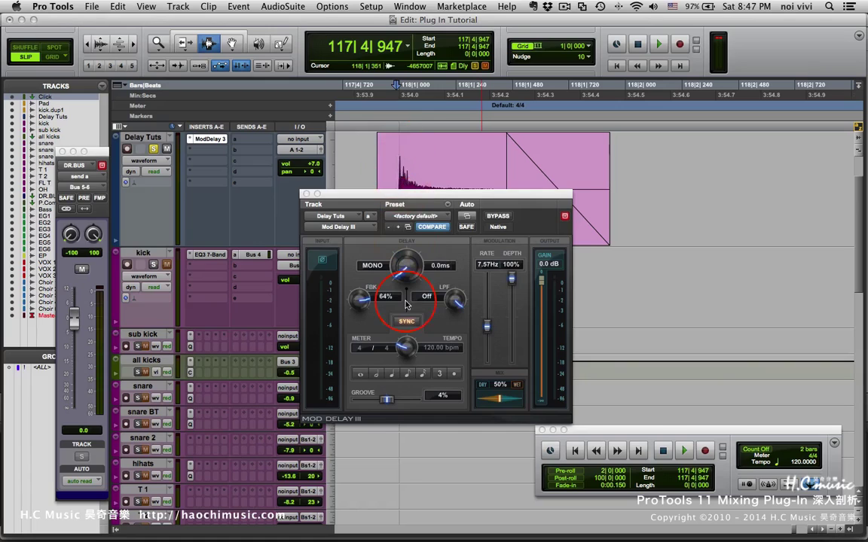
{"action": "left_click_drag", "start_coordinate": [410, 205], "coordinate": [412, 275]}
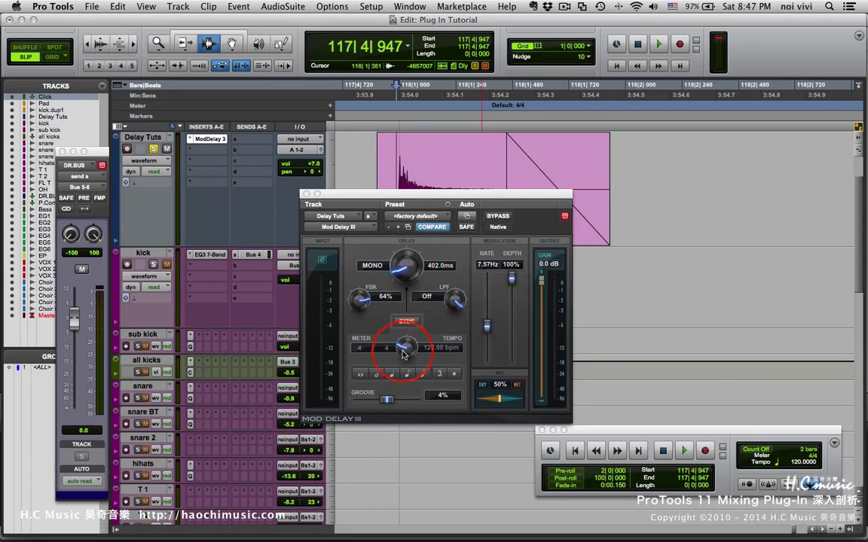
{"action": "left_click", "coordinate": [407, 375]}
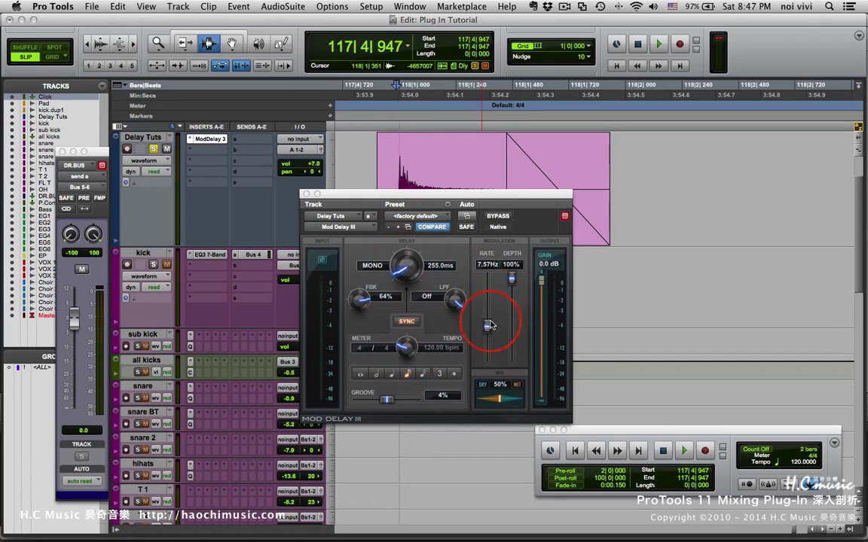
- Set the modulation rate to 4.37 Hz and audition the clip twice with that setting
{"action": "left_click_drag", "start_coordinate": [488, 325], "coordinate": [488, 341]}
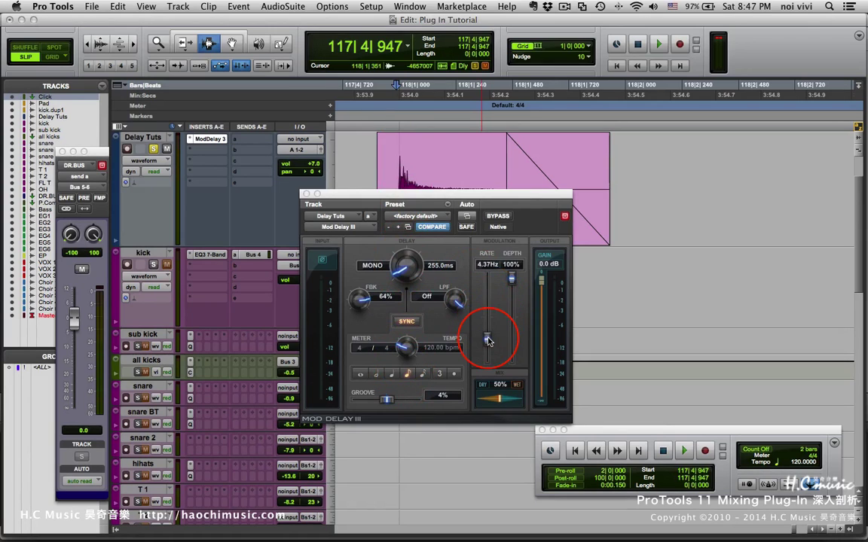
{"action": "key", "text": "space"}
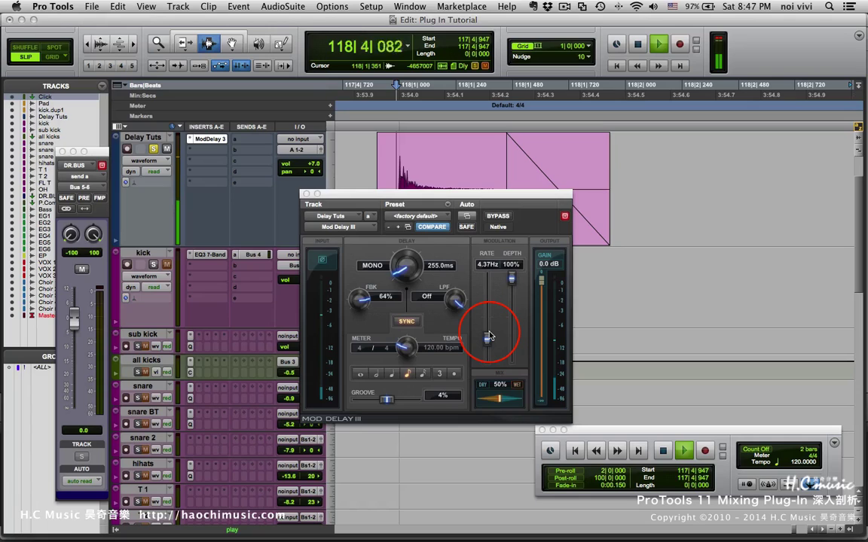
{"action": "key", "text": "space"}
{"action": "key", "text": "space"}
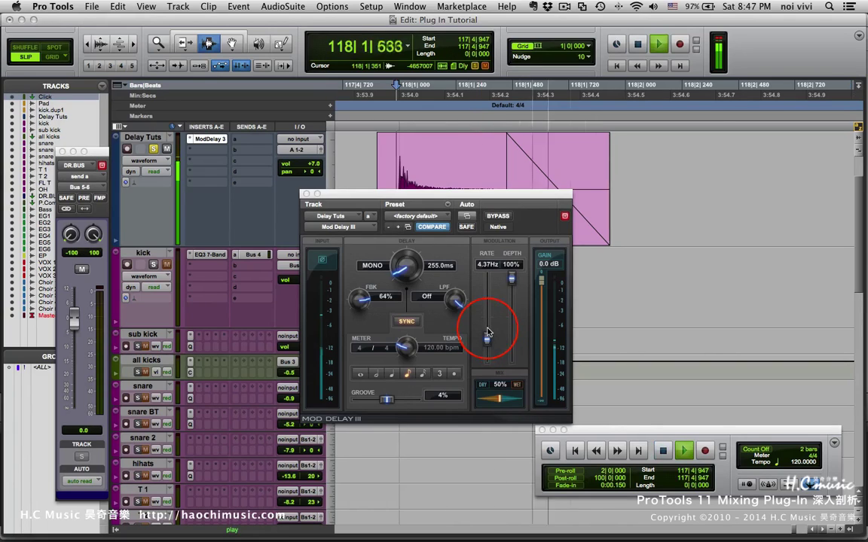
{"action": "key", "text": "space"}
- Set the modulation depth to 0% and the rate to 0.00 Hz, and play the clip
{"action": "left_click_drag", "start_coordinate": [511, 280], "coordinate": [513, 395]}
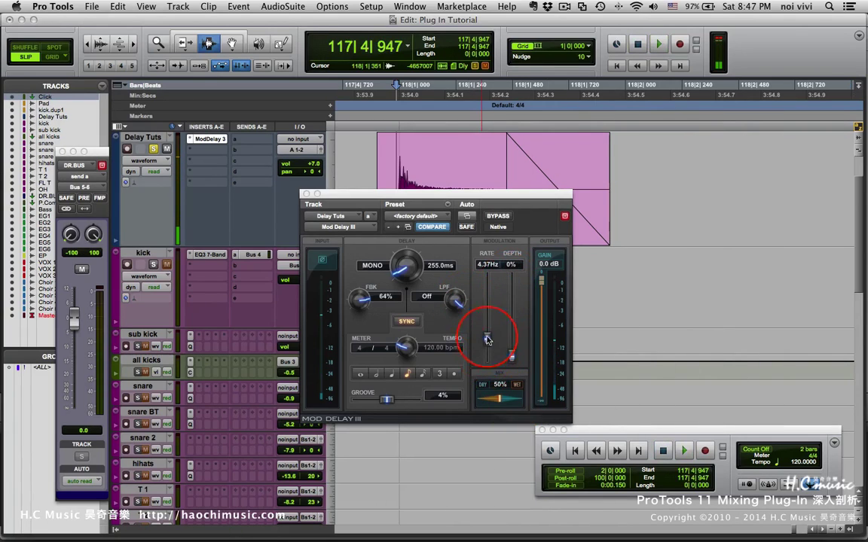
{"action": "left_click_drag", "start_coordinate": [487, 339], "coordinate": [495, 394]}
{"action": "key", "text": "space"}
- Raise the delay time to 465.0 ms during playback, stop the clip, and set the delay to a quarter note
{"action": "left_click_drag", "start_coordinate": [410, 275], "coordinate": [410, 297]}
{"action": "key", "text": "space"}
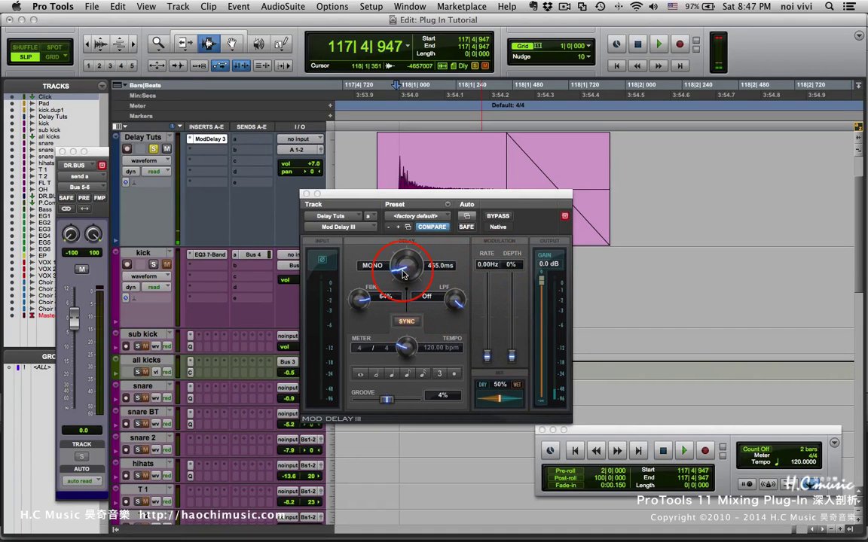
{"action": "left_click", "coordinate": [392, 374]}
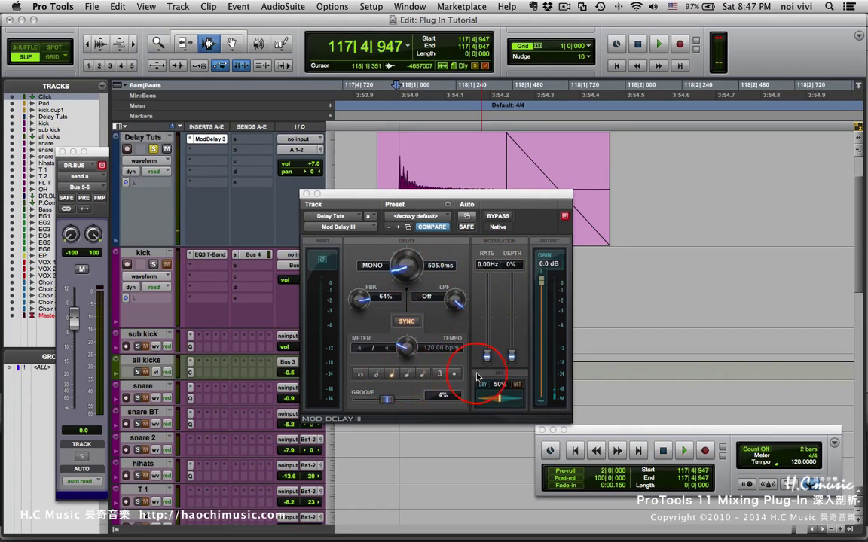
- Set the modulation rate to 6.62 Hz and the depth to 66%, and audition the clip
{"action": "left_click_drag", "start_coordinate": [488, 357], "coordinate": [511, 302]}
{"action": "key", "text": "space"}
{"action": "key", "text": "space"}
- Set the feedback to 76%, the low-pass filter to 313 Hz and the modulation depth to 72% while auditioning the clip
{"action": "left_click_drag", "start_coordinate": [454, 304], "coordinate": [449, 341]}
{"action": "left_click_drag", "start_coordinate": [364, 304], "coordinate": [360, 297]}
{"action": "key", "text": "space"}
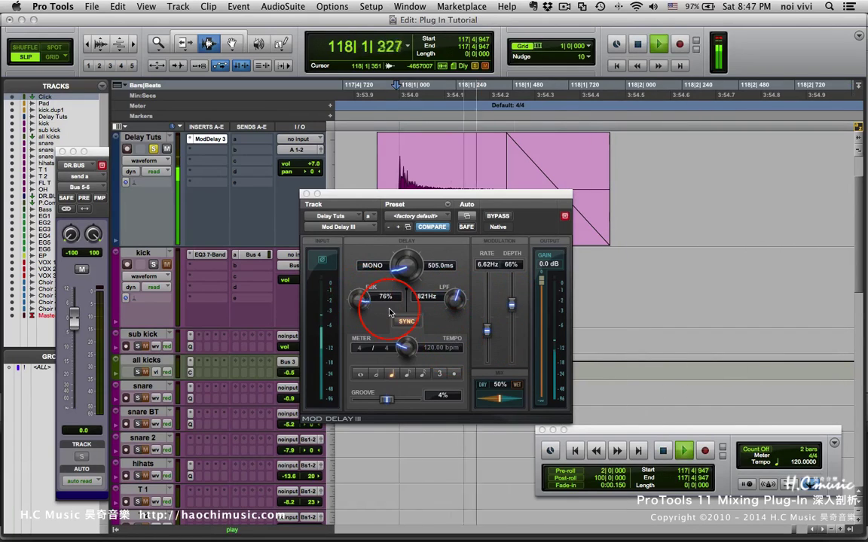
{"action": "left_click_drag", "start_coordinate": [515, 314], "coordinate": [458, 317]}
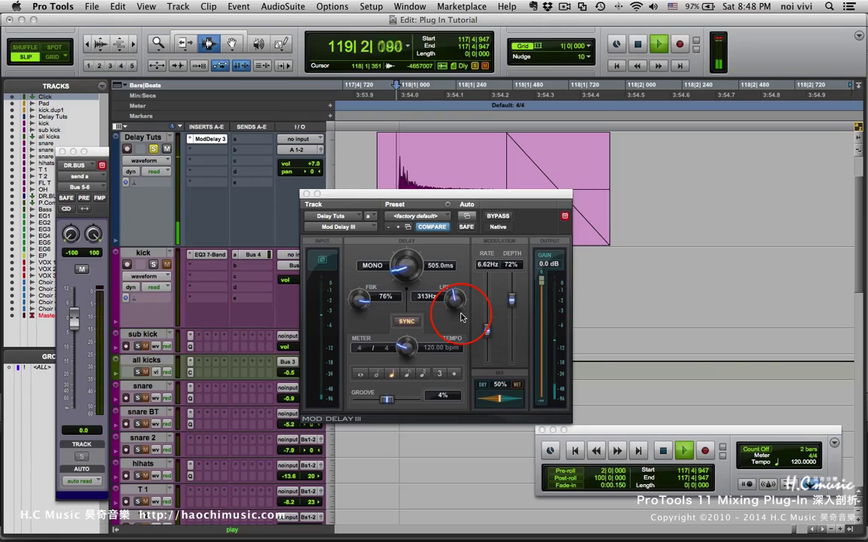
{"action": "key", "text": "space"}
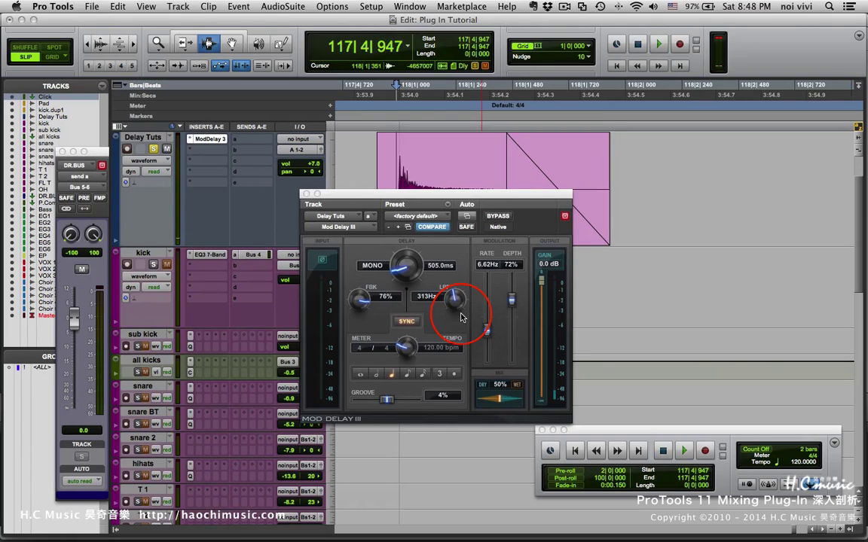